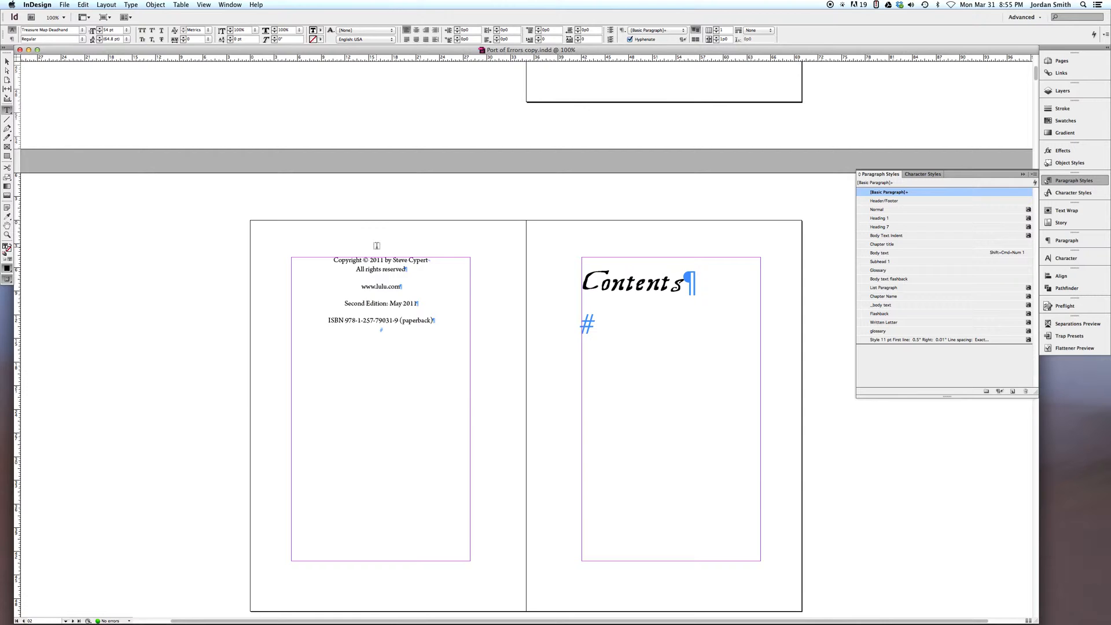
Look through the Contents, Preface and Chapter I pages and check the paragraph style of the Chapter I body text
{"action": "scroll", "coordinate": [545, 298], "scroll_direction": "up", "scroll_amount": 10}
{"action": "scroll", "coordinate": [545, 297], "scroll_direction": "down", "scroll_amount": 20}
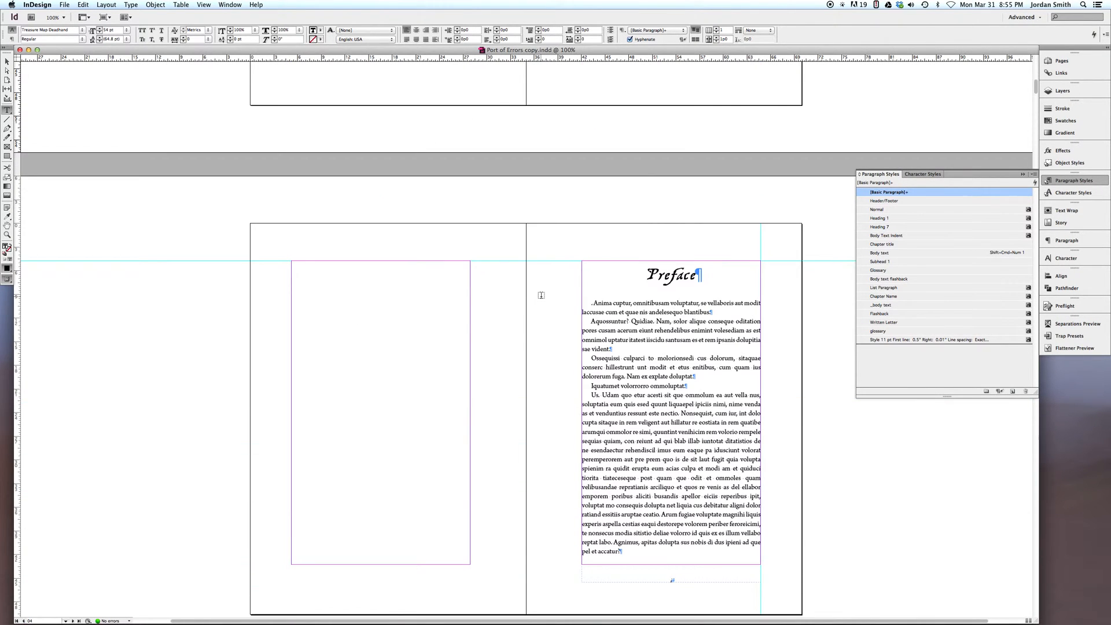
{"action": "scroll", "coordinate": [542, 295], "scroll_direction": "down", "scroll_amount": 12}
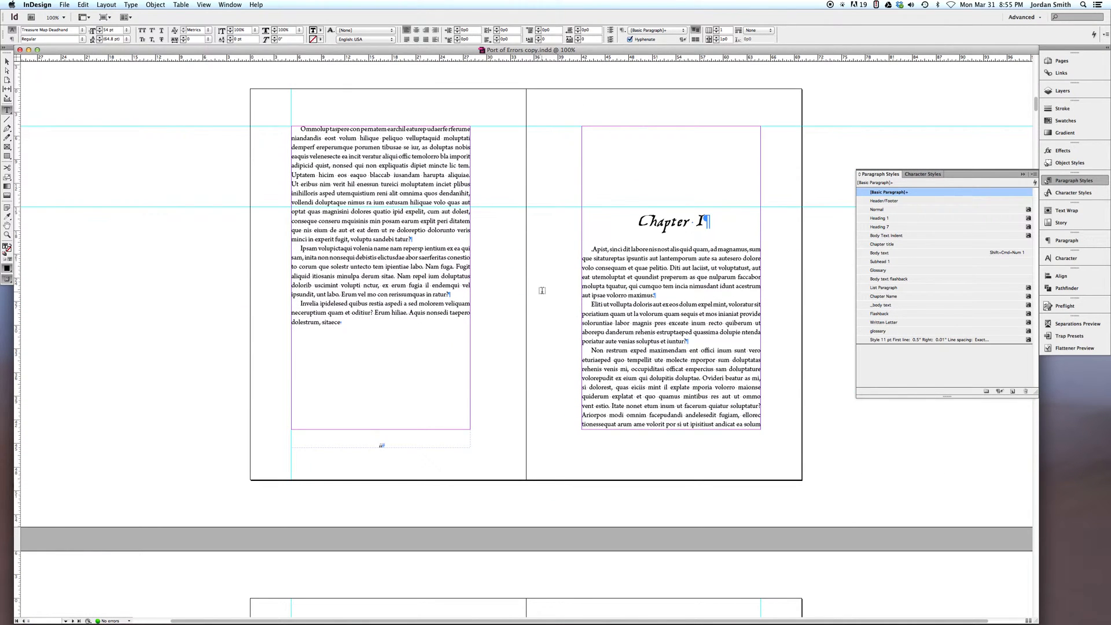
{"action": "left_click_drag", "start_coordinate": [635, 270], "coordinate": [654, 332]}
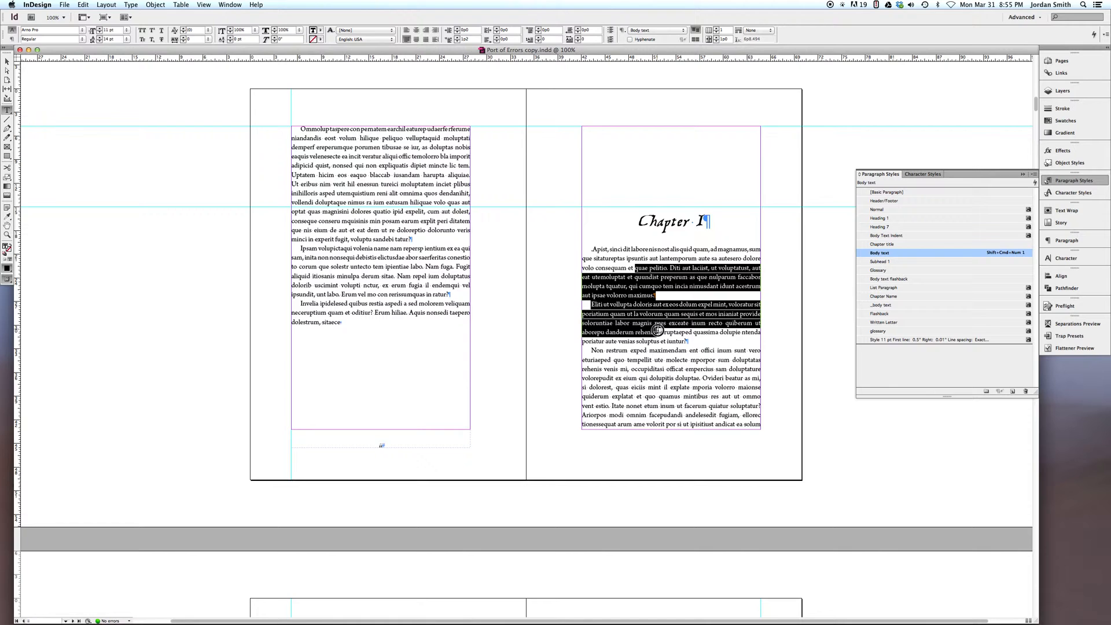
{"action": "scroll", "coordinate": [556, 298], "scroll_direction": "down", "scroll_amount": 5}
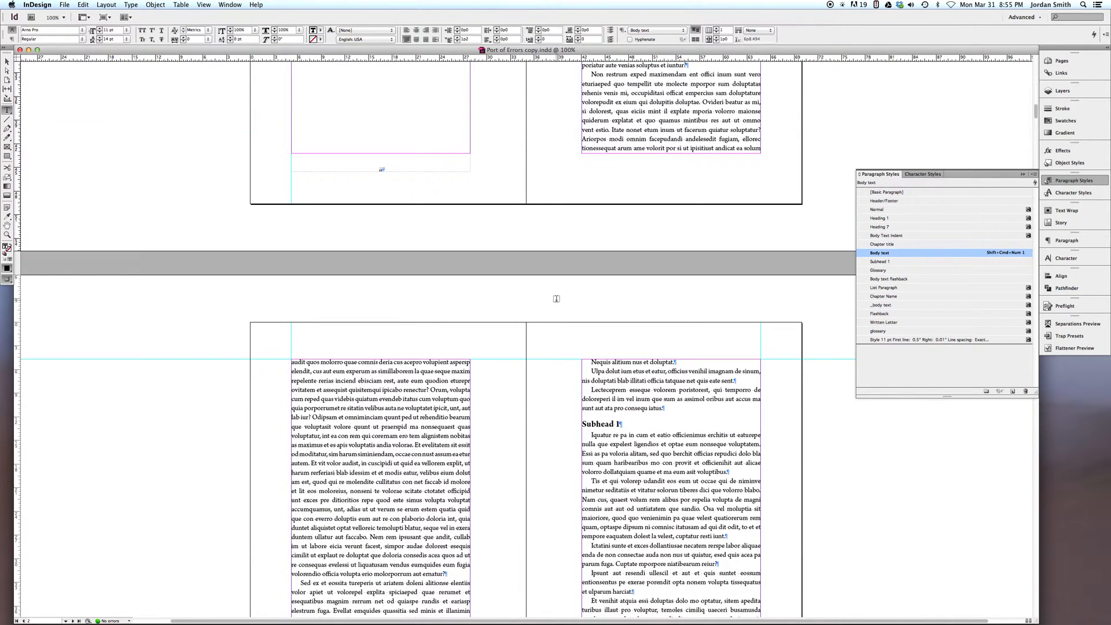
{"action": "scroll", "coordinate": [556, 298], "scroll_direction": "up", "scroll_amount": 5}
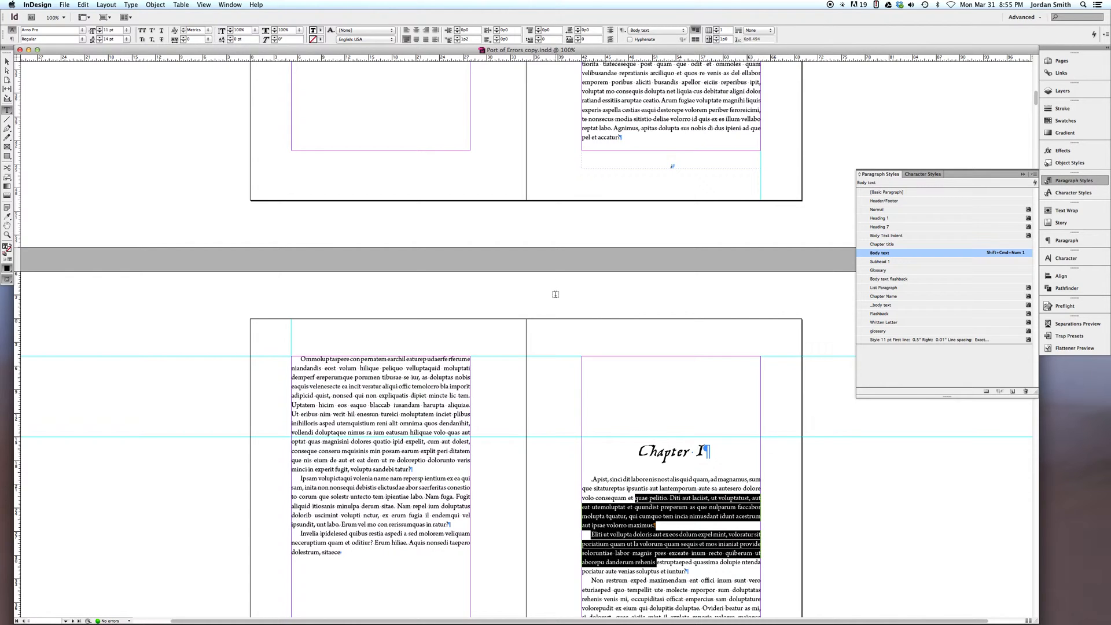
{"action": "scroll", "coordinate": [555, 295], "scroll_direction": "up", "scroll_amount": 1}
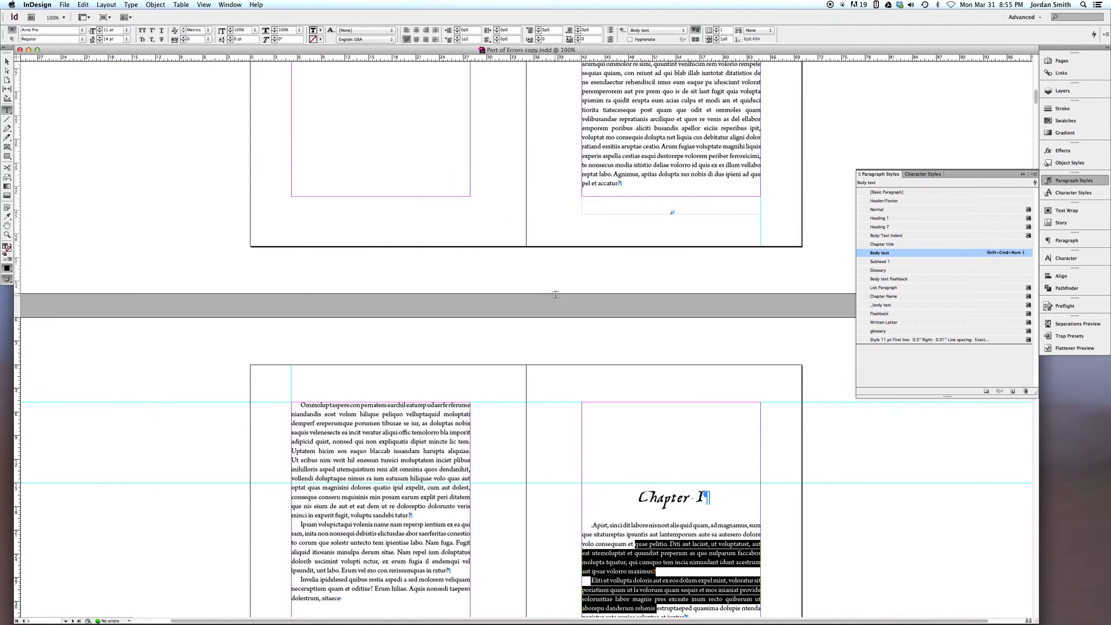
{"action": "scroll", "coordinate": [548, 288], "scroll_direction": "up", "scroll_amount": 4}
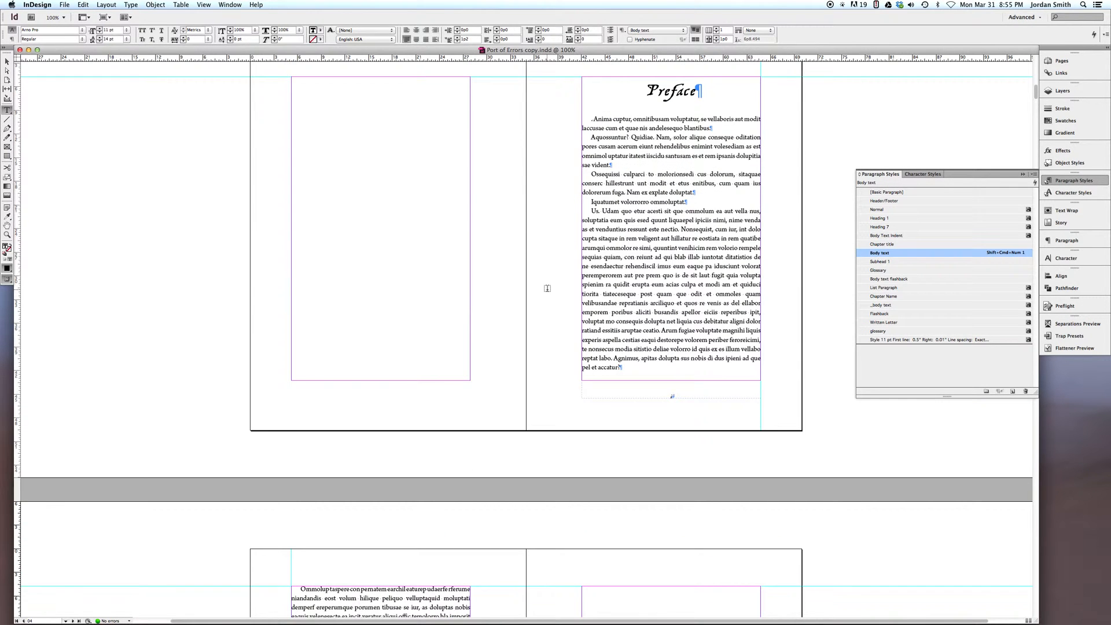
{"action": "scroll", "coordinate": [548, 288], "scroll_direction": "up", "scroll_amount": 12}
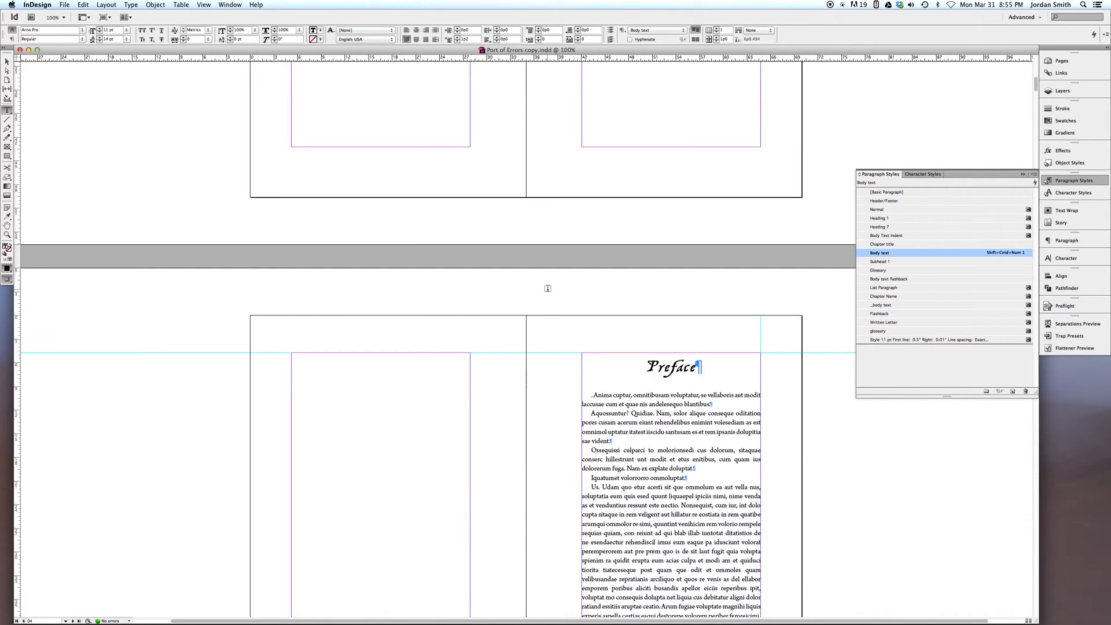
{"action": "scroll", "coordinate": [547, 288], "scroll_direction": "down", "scroll_amount": 6}
{"action": "scroll", "coordinate": [547, 289], "scroll_direction": "up", "scroll_amount": 5}
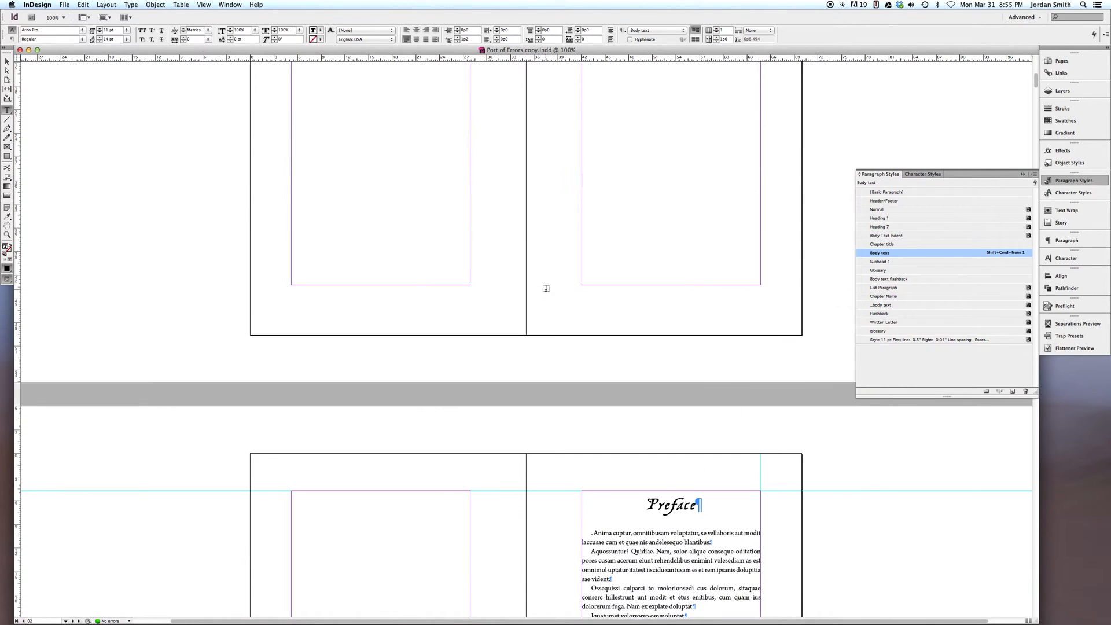
{"action": "scroll", "coordinate": [546, 288], "scroll_direction": "down", "scroll_amount": 17}
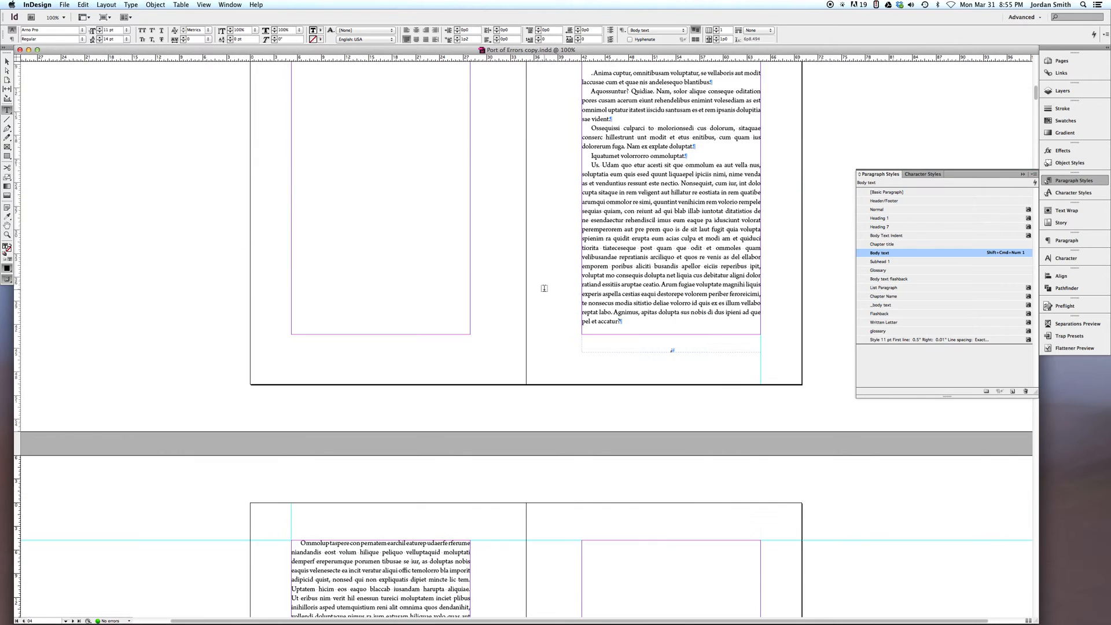
{"action": "scroll", "coordinate": [545, 282], "scroll_direction": "down", "scroll_amount": 1}
Check which paragraph styles are applied to the Chapter I title and the Subhead 1 heading
{"action": "left_click", "coordinate": [690, 405]}
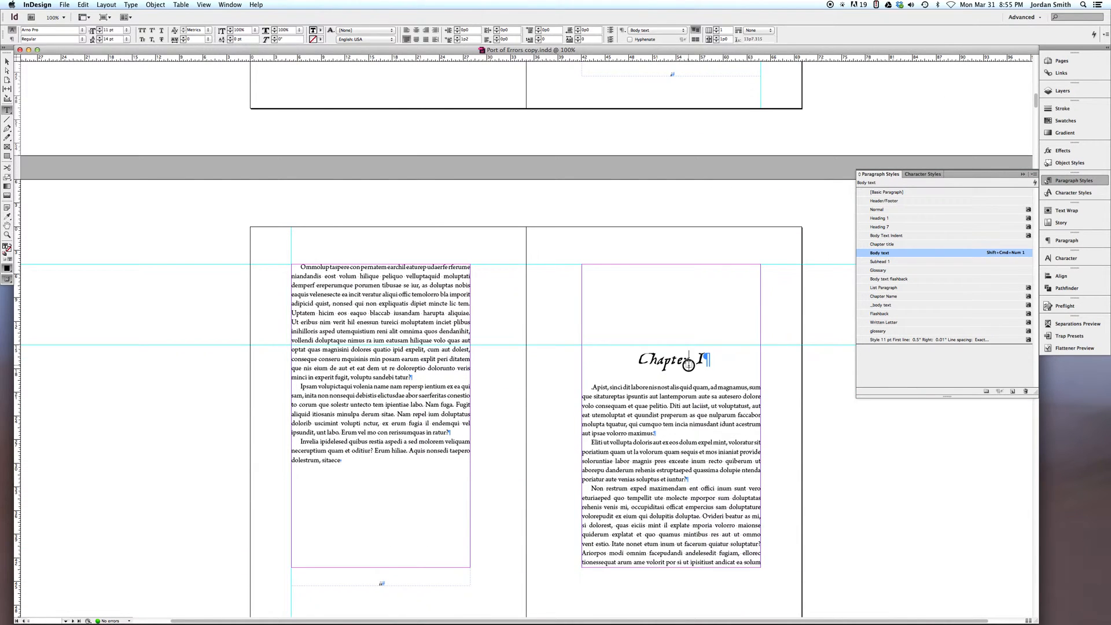
{"action": "scroll", "coordinate": [616, 359], "scroll_direction": "down", "scroll_amount": 3}
{"action": "scroll", "coordinate": [616, 359], "scroll_direction": "down", "scroll_amount": 7}
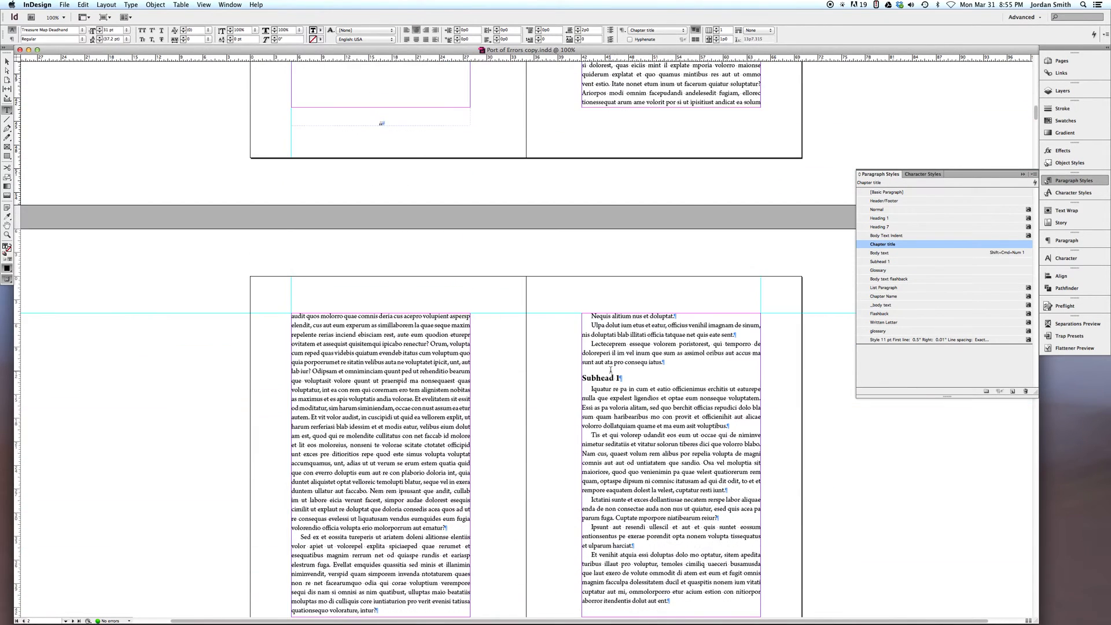
{"action": "left_click_drag", "start_coordinate": [627, 384], "coordinate": [581, 377]}
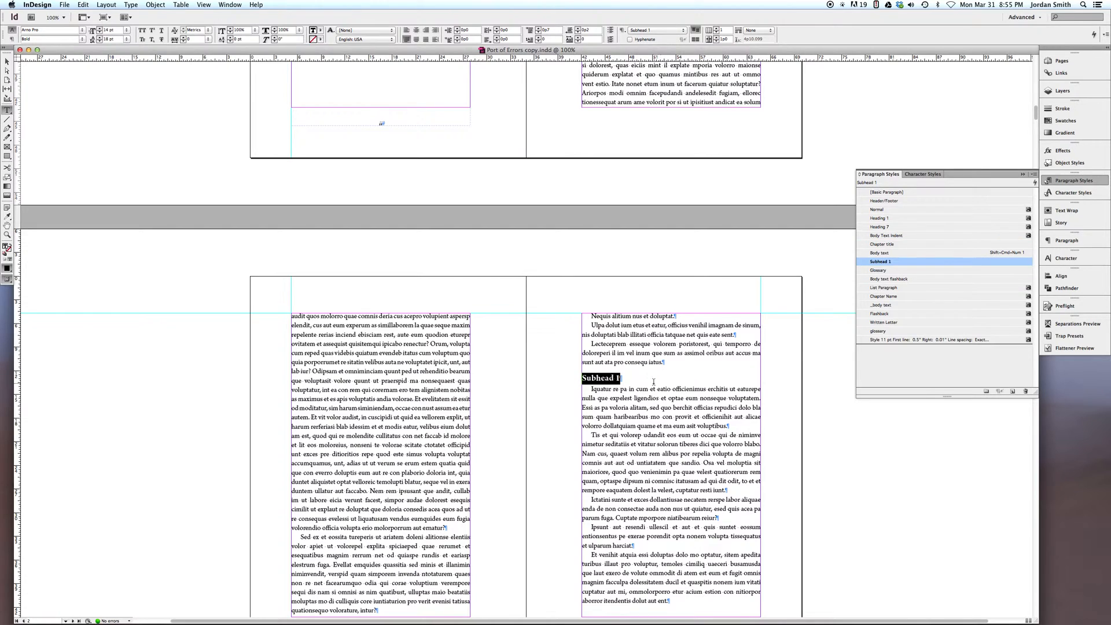
{"action": "scroll", "coordinate": [659, 428], "scroll_direction": "down", "scroll_amount": 5}
{"action": "scroll", "coordinate": [659, 428], "scroll_direction": "up", "scroll_amount": 8}
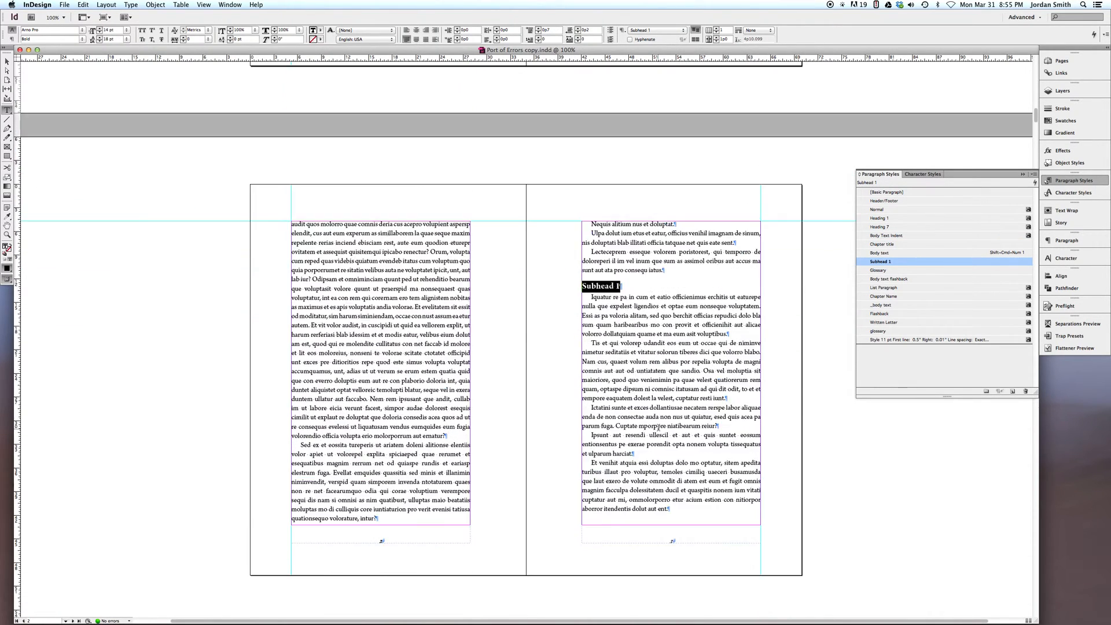
{"action": "scroll", "coordinate": [659, 428], "scroll_direction": "up", "scroll_amount": 5}
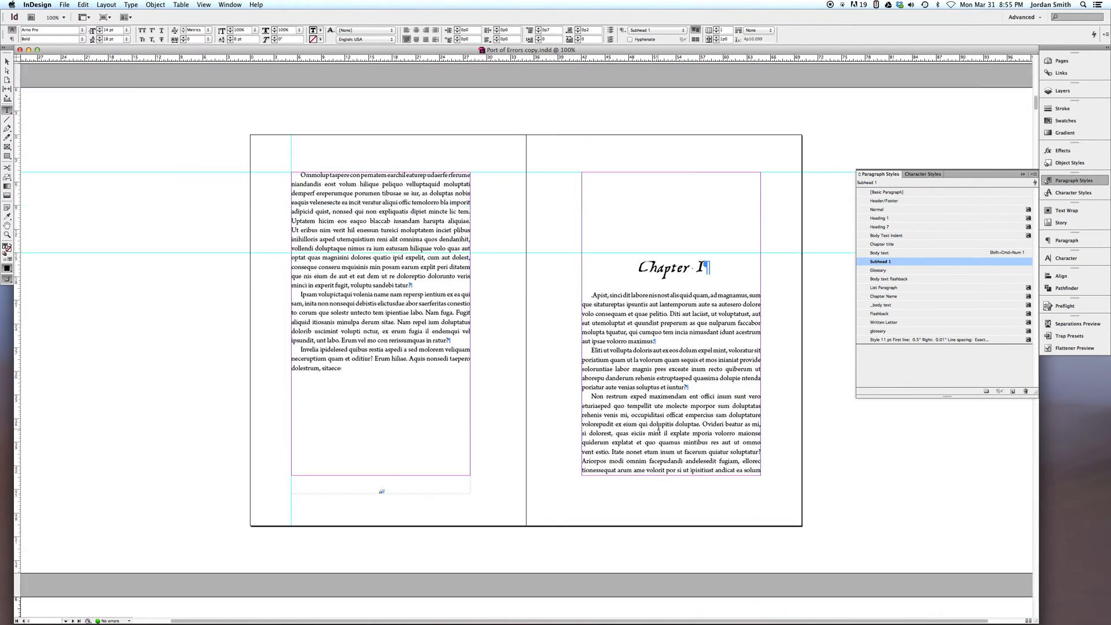
{"action": "left_click", "coordinate": [656, 266]}
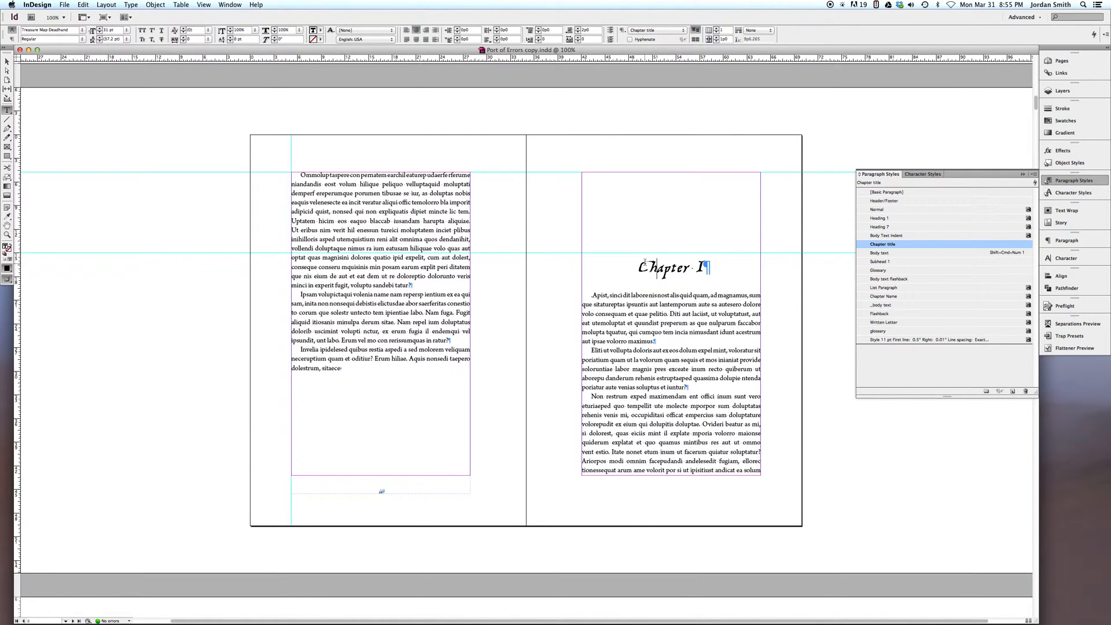
{"action": "left_click_drag", "start_coordinate": [641, 267], "coordinate": [715, 269]}
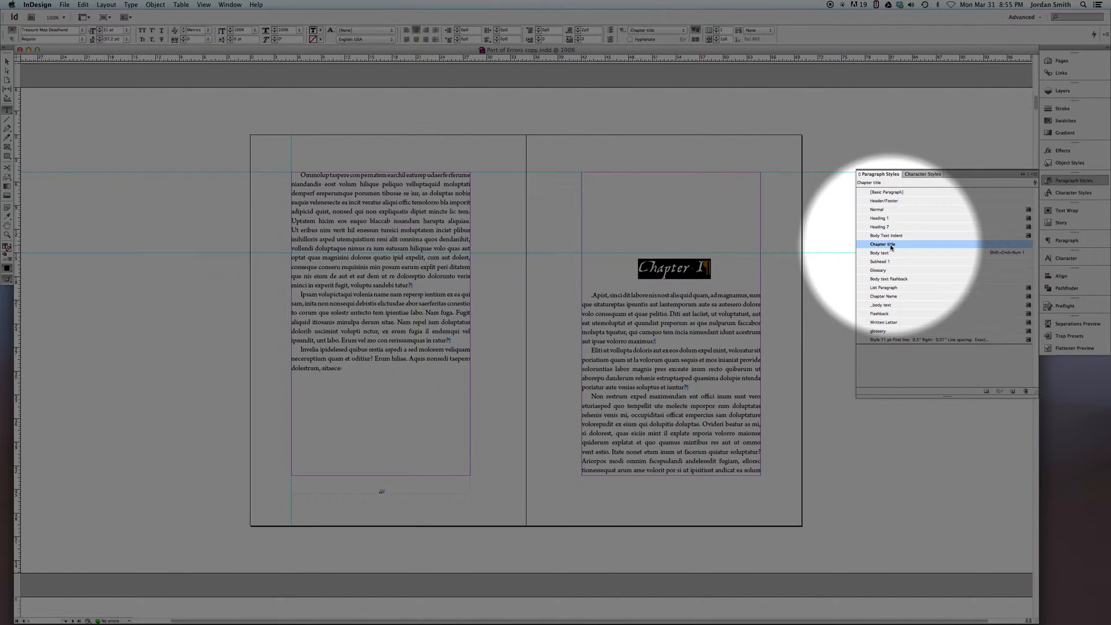
Look through the pages as far as the Chapter II title and return to the Contents page
{"action": "scroll", "coordinate": [670, 316], "scroll_direction": "down", "scroll_amount": 10}
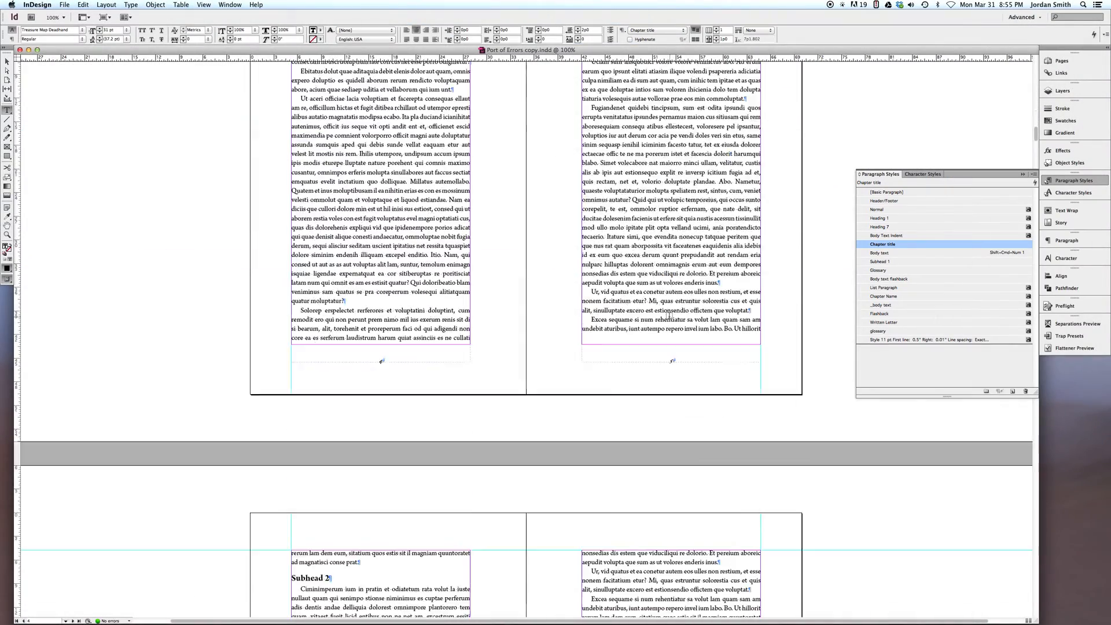
{"action": "scroll", "coordinate": [665, 321], "scroll_direction": "down", "scroll_amount": 5}
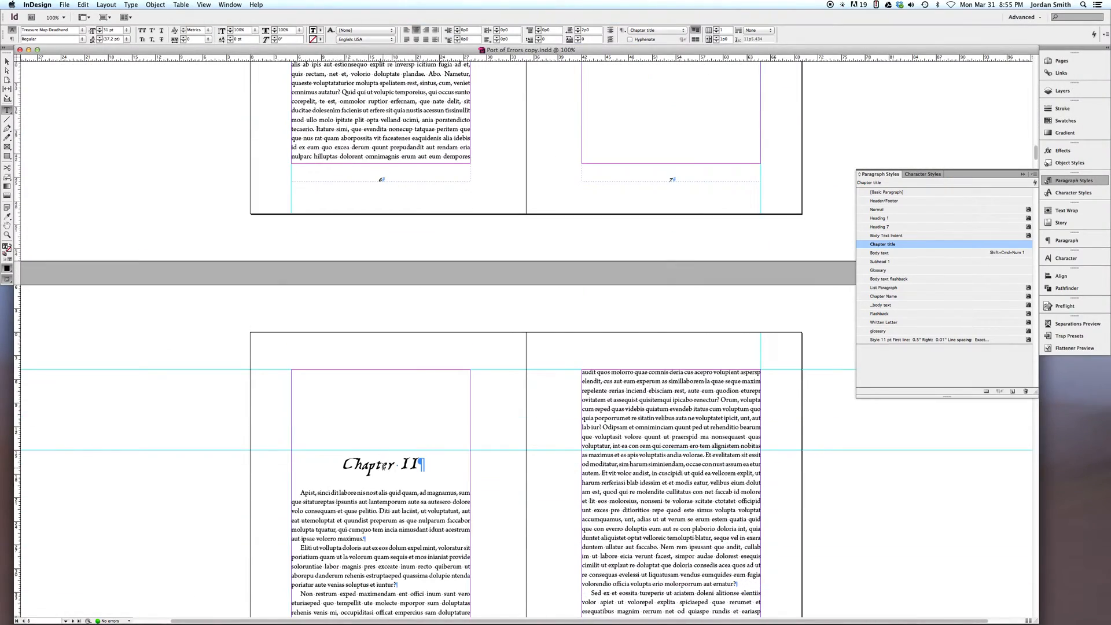
{"action": "scroll", "coordinate": [559, 362], "scroll_direction": "up", "scroll_amount": 20}
{"action": "scroll", "coordinate": [558, 360], "scroll_direction": "up", "scroll_amount": 15}
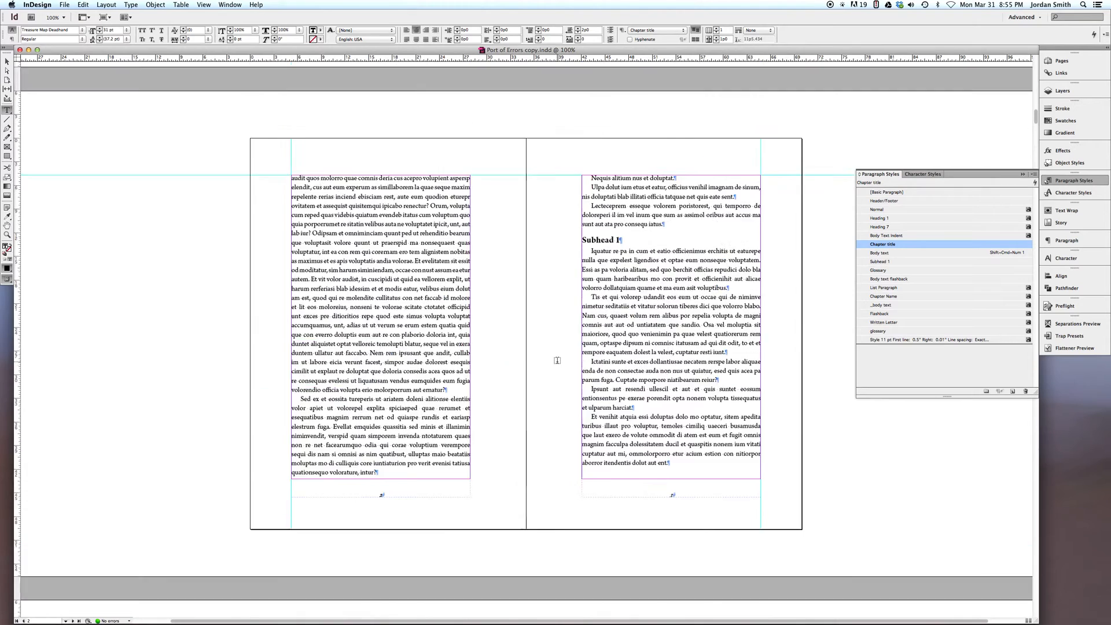
{"action": "scroll", "coordinate": [556, 359], "scroll_direction": "up", "scroll_amount": 15}
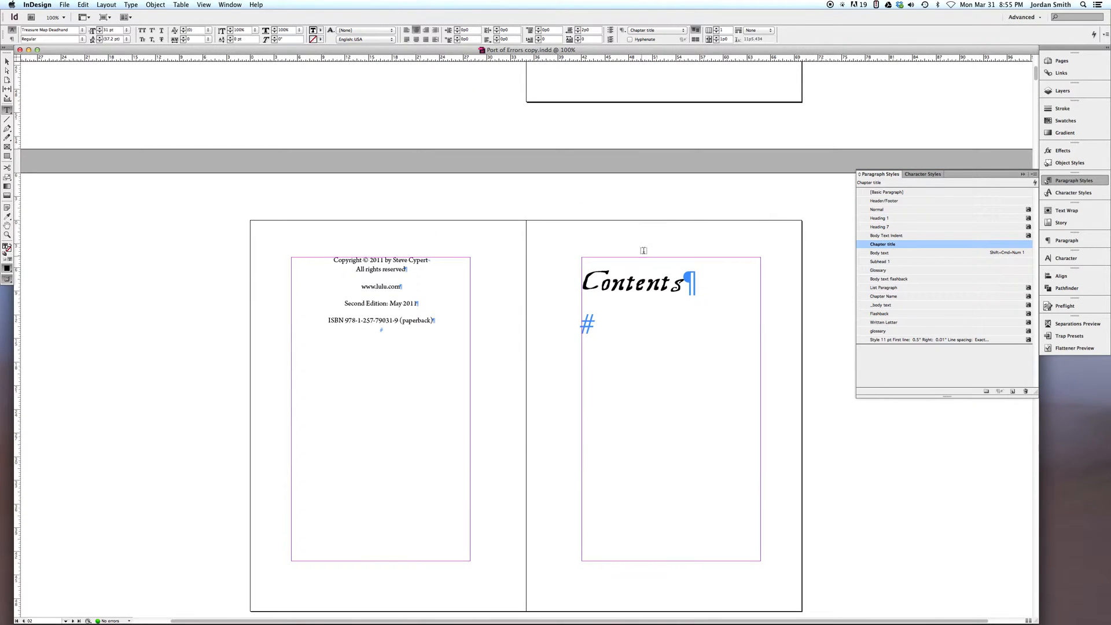
Delete the manually typed "Contents" heading from its text frame on the contents page
{"action": "left_click_drag", "start_coordinate": [586, 282], "coordinate": [681, 285]}
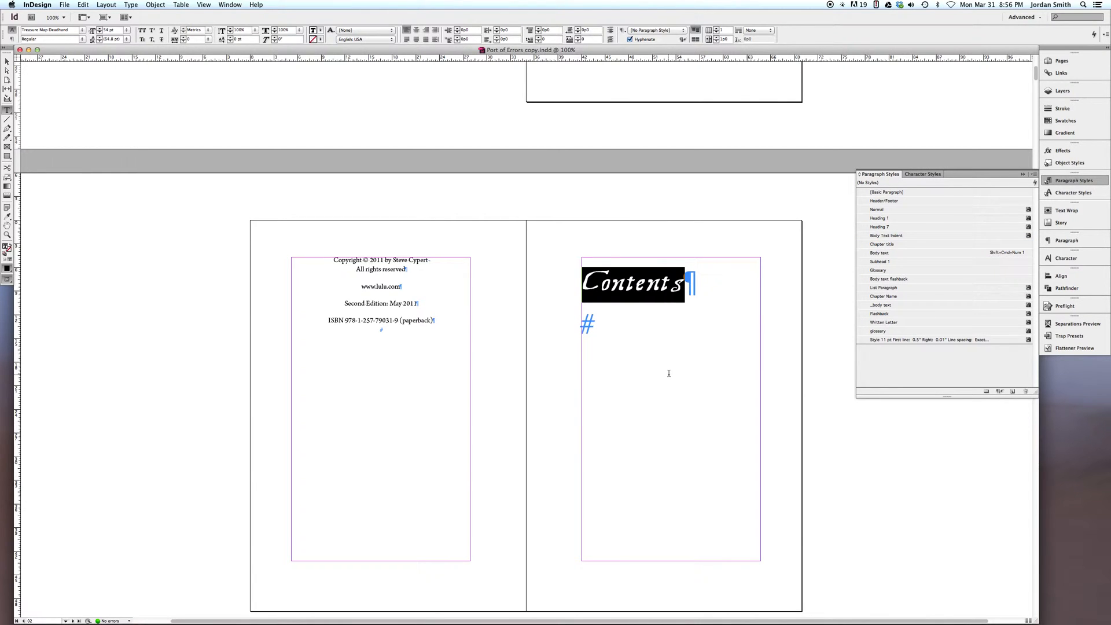
{"action": "left_click", "coordinate": [623, 324]}
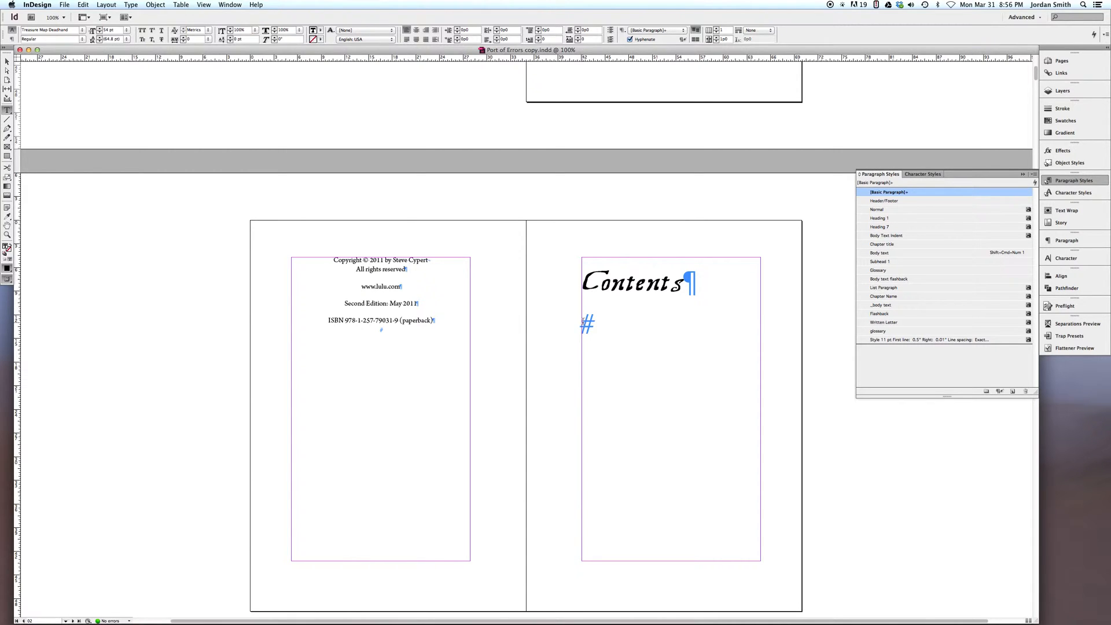
{"action": "left_click_drag", "start_coordinate": [583, 323], "coordinate": [582, 282]}
{"action": "key", "text": "BackSpace"}
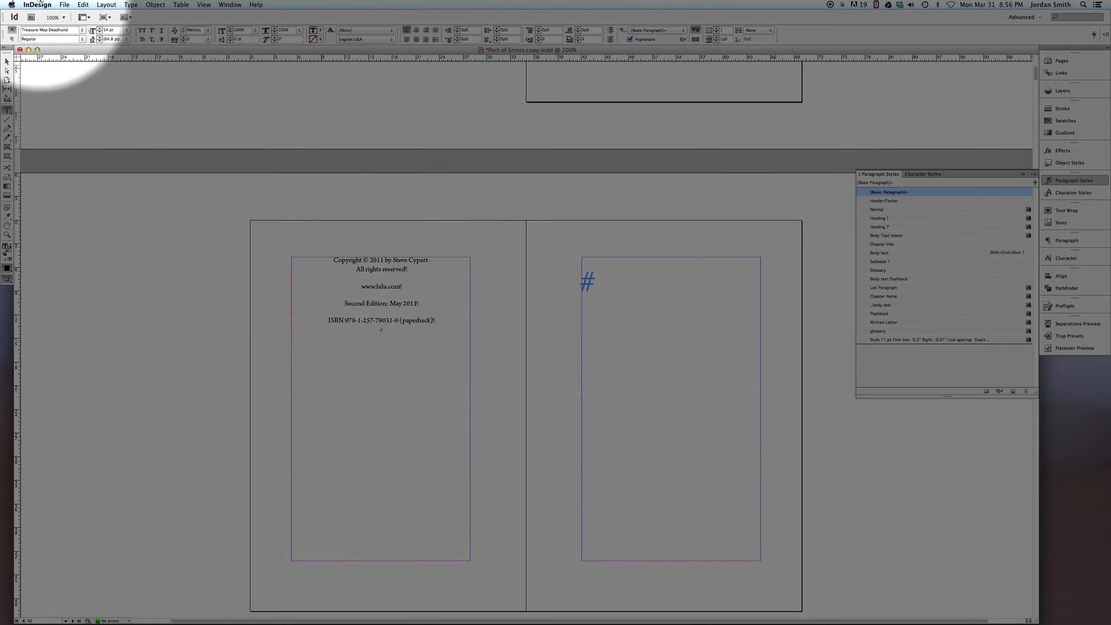
Start a new table of contents titled Contents and set its title style to Chapter title
{"action": "left_click", "coordinate": [110, 5]}
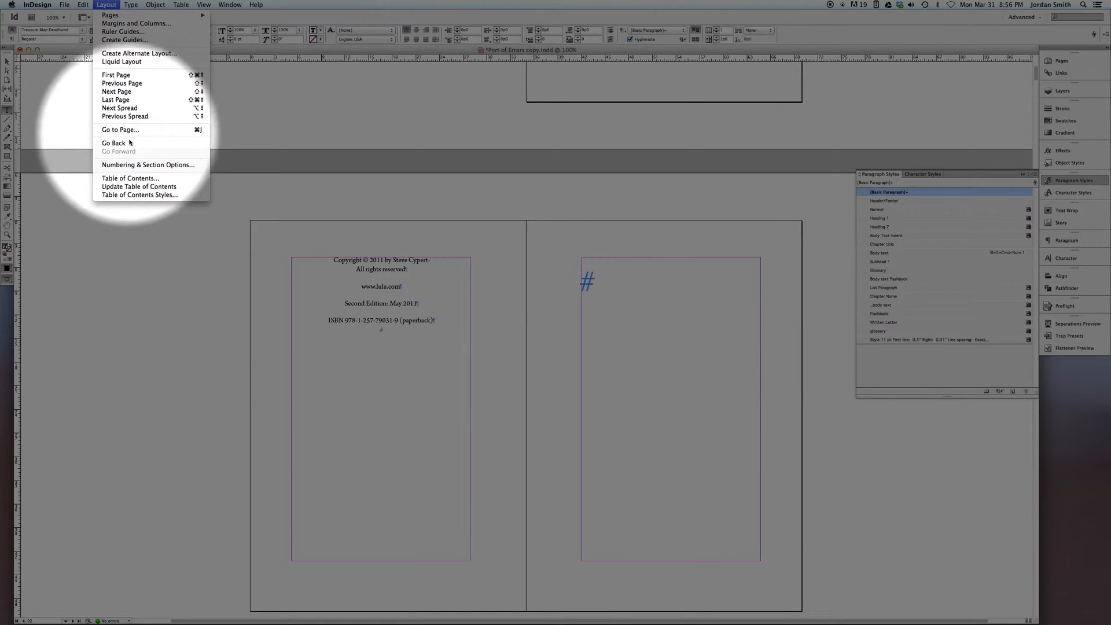
{"action": "left_click", "coordinate": [135, 179]}
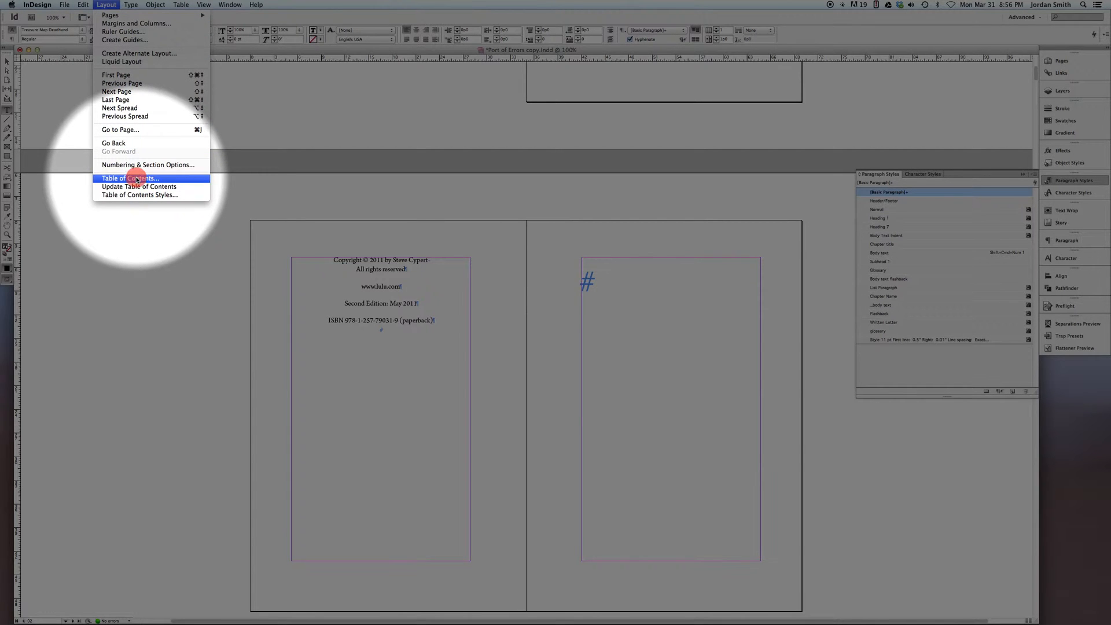
{"action": "left_click_drag", "start_coordinate": [412, 283], "coordinate": [492, 210]}
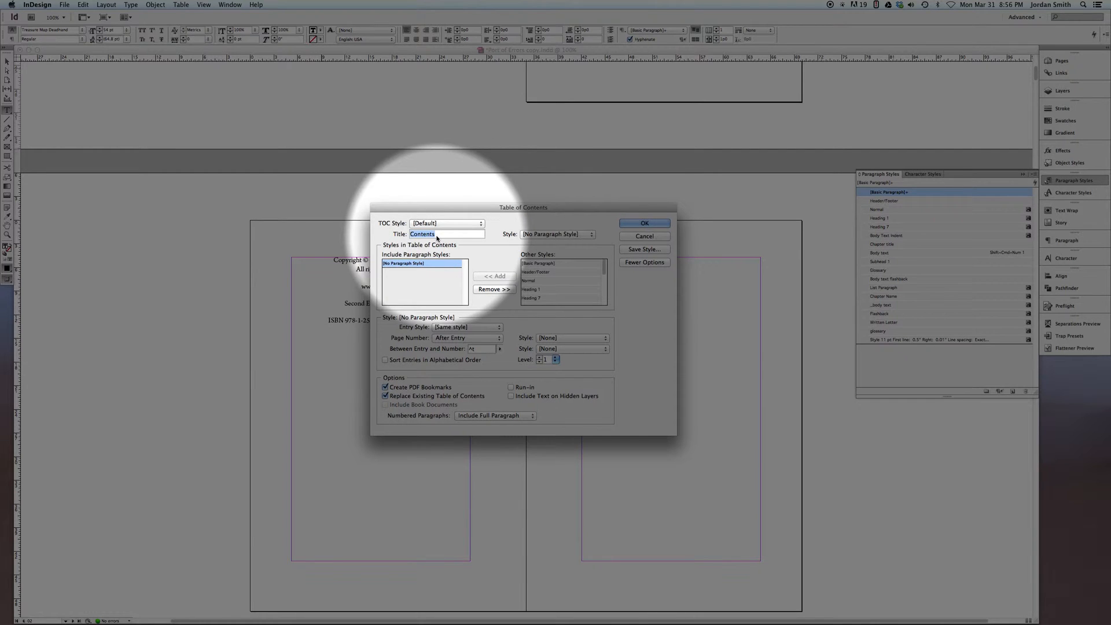
{"action": "left_click_drag", "start_coordinate": [440, 207], "coordinate": [228, 209]}
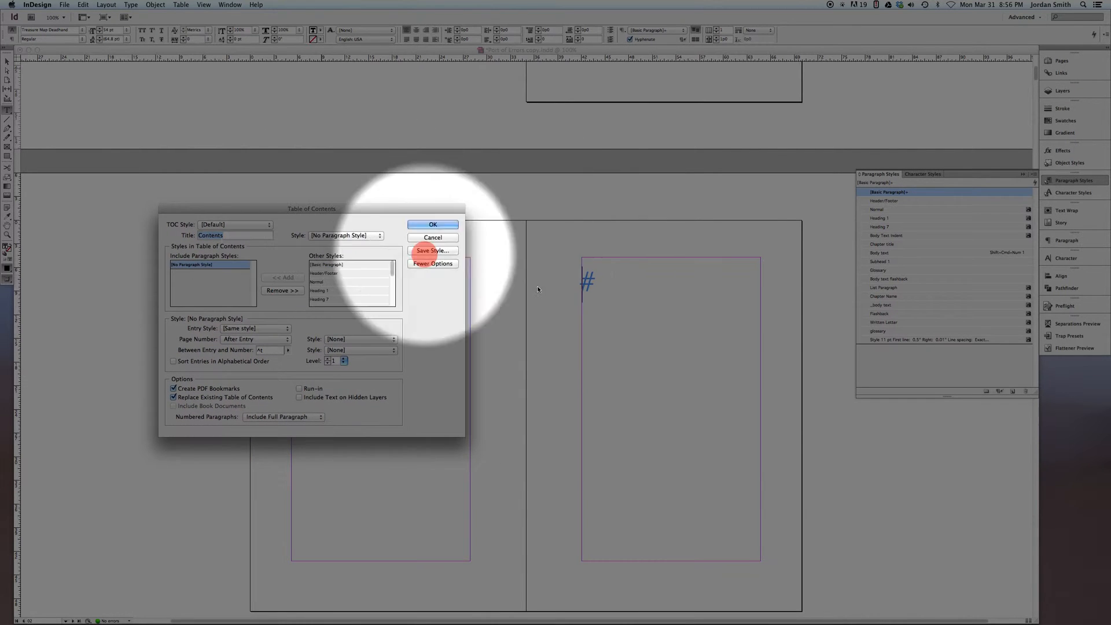
{"action": "left_click_drag", "start_coordinate": [348, 213], "coordinate": [502, 208]}
{"action": "left_click", "coordinate": [496, 231]}
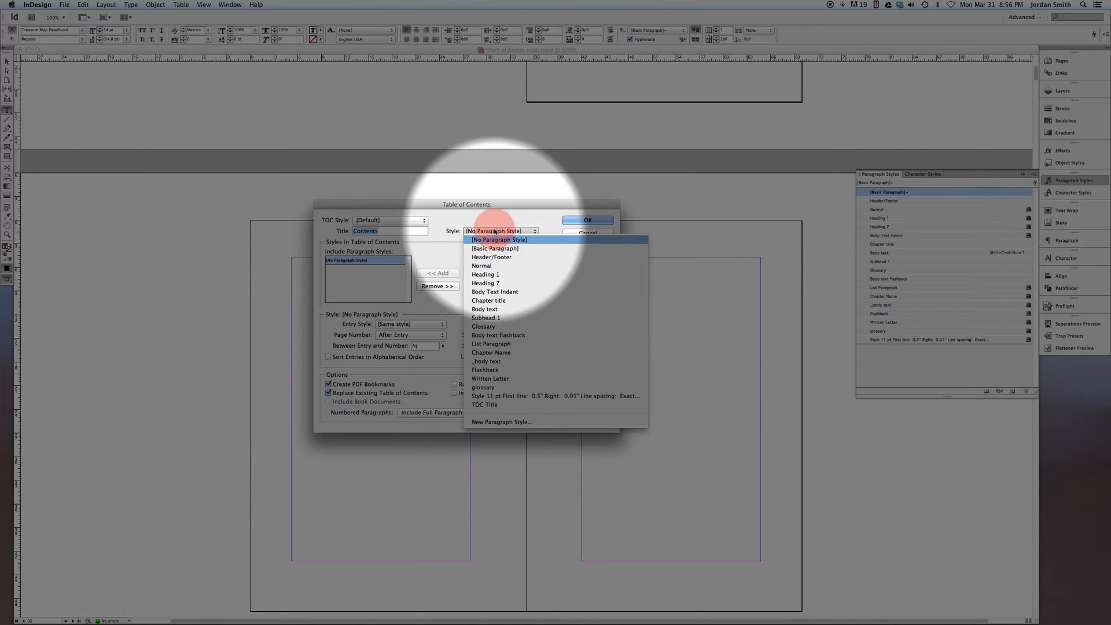
{"action": "left_click", "coordinate": [493, 301]}
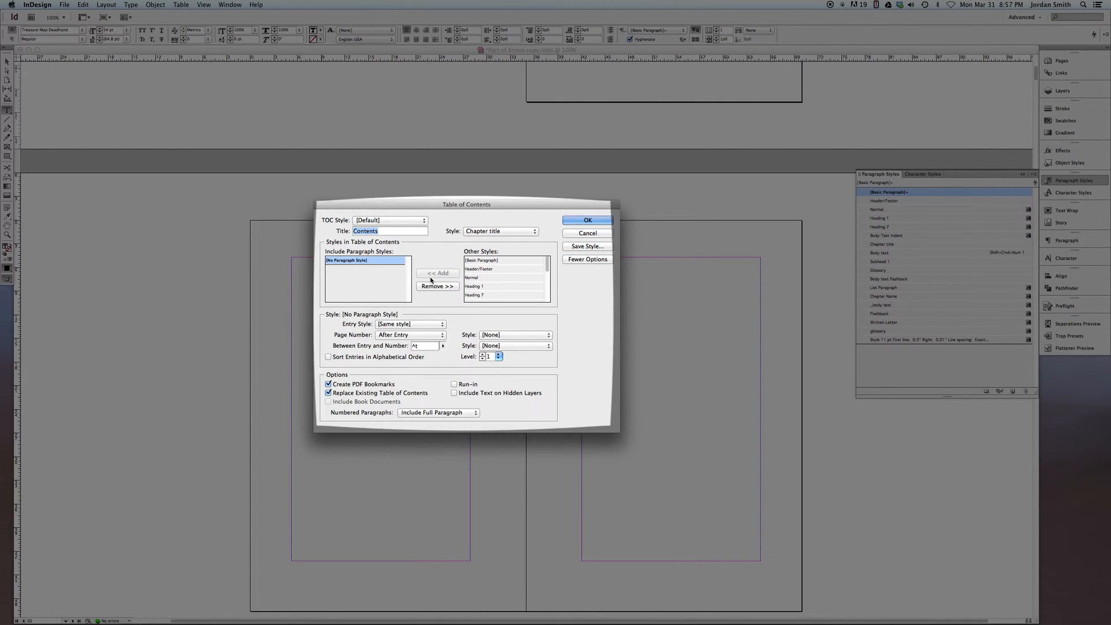
Include the Chapter title and Subhead 1 paragraph styles in the table of contents
{"action": "scroll", "coordinate": [496, 275], "scroll_direction": "down", "scroll_amount": 3}
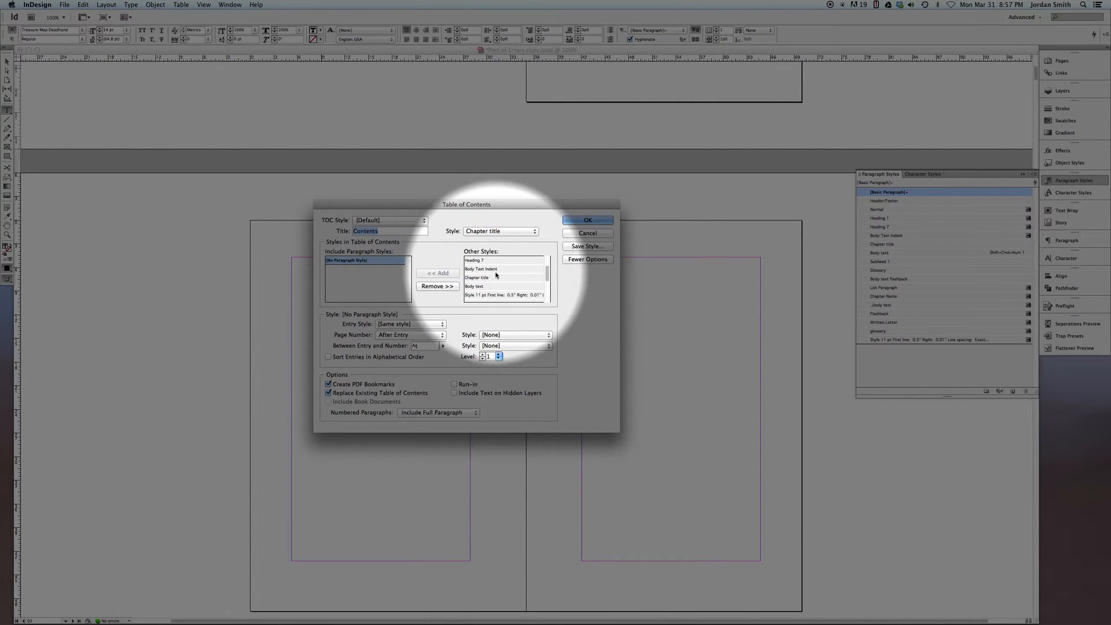
{"action": "left_click", "coordinate": [472, 278]}
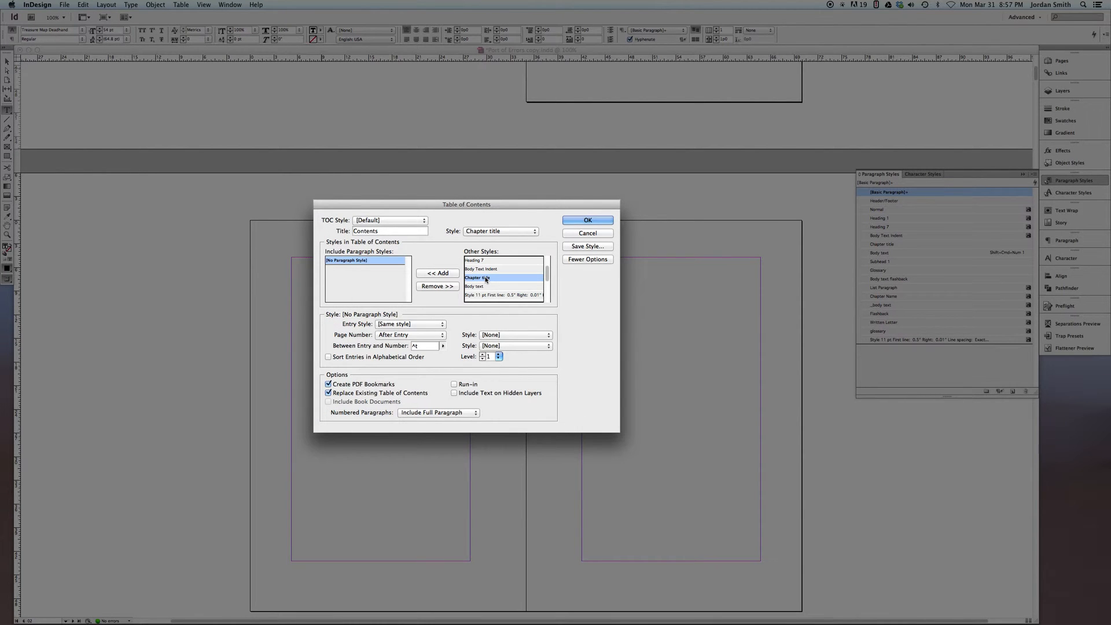
{"action": "left_click", "coordinate": [451, 273]}
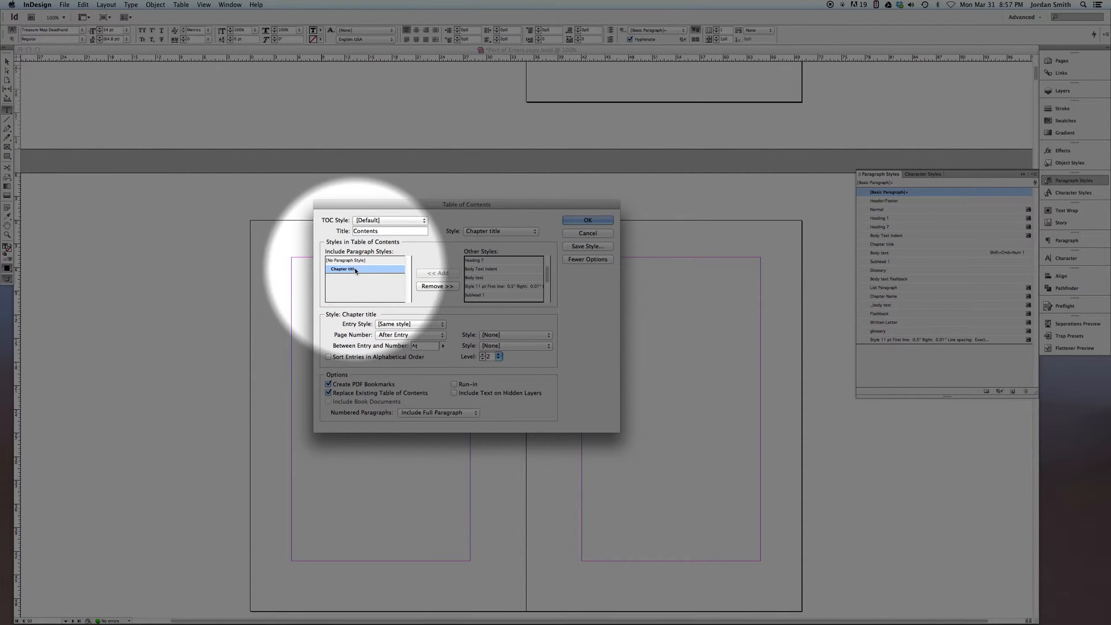
{"action": "left_click", "coordinate": [480, 296]}
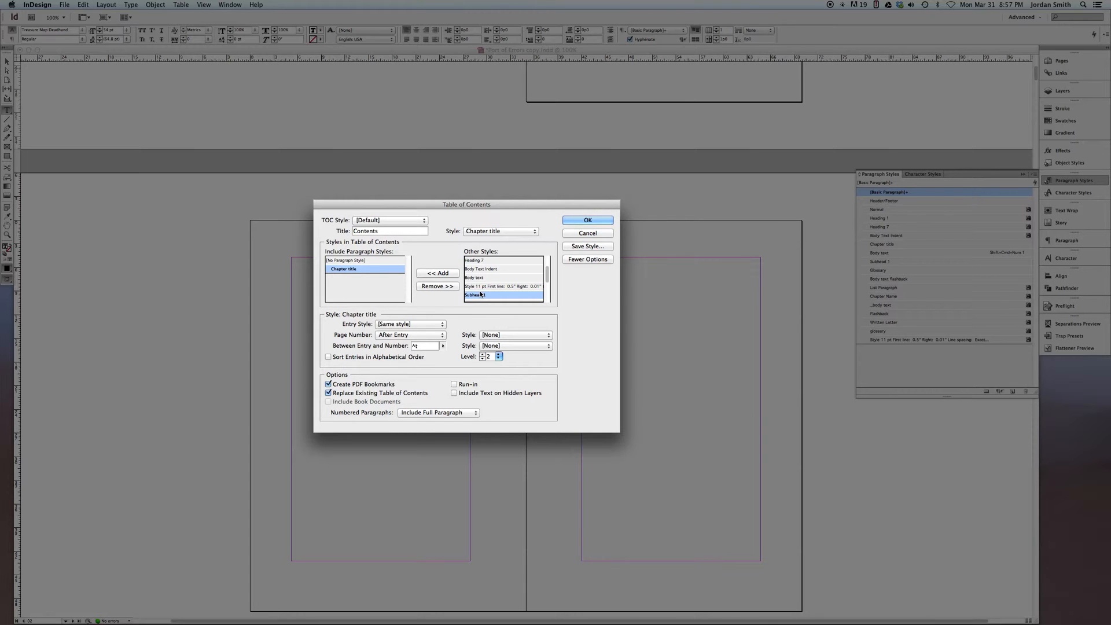
{"action": "left_click", "coordinate": [441, 273]}
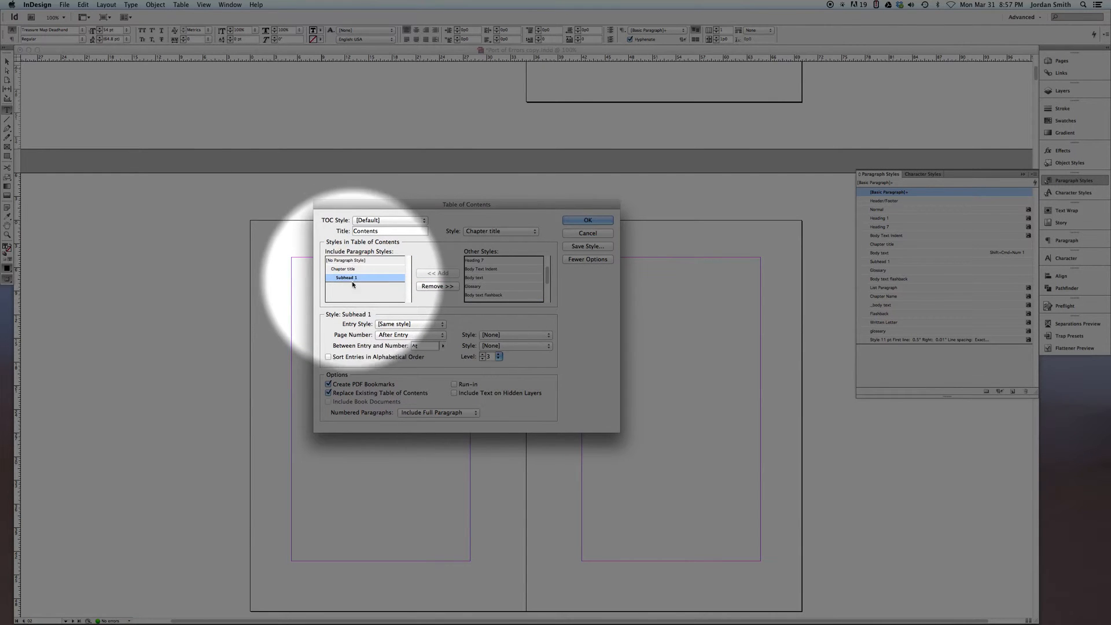
Create a new paragraph style named TOC as the entry style for the Chapter title entries
{"action": "left_click", "coordinate": [332, 270]}
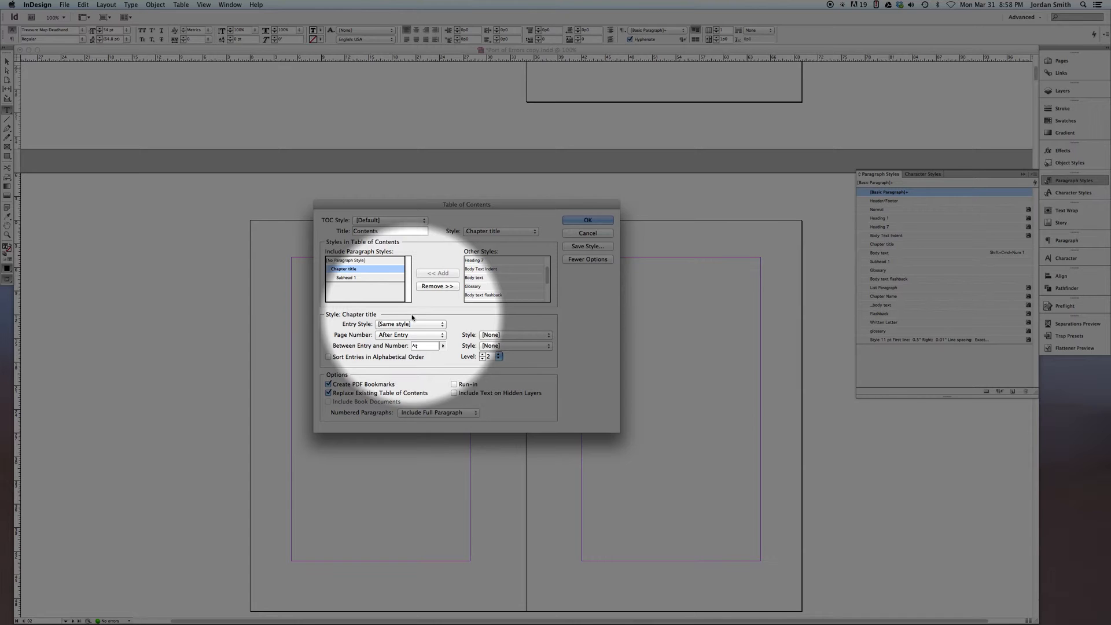
{"action": "scroll", "coordinate": [678, 346], "scroll_direction": "down", "scroll_amount": 5}
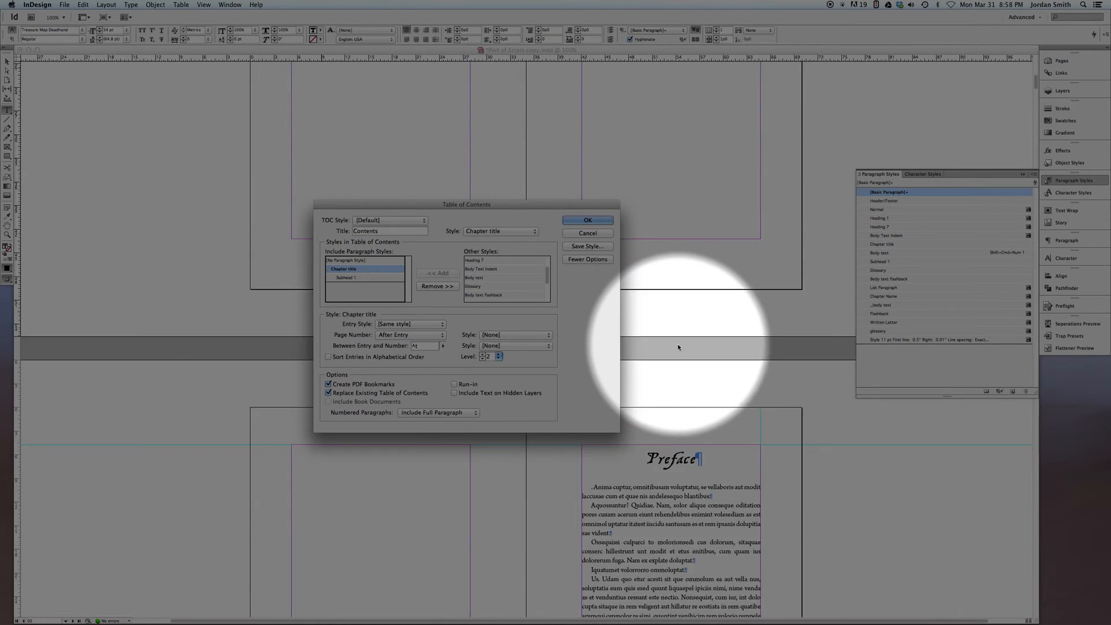
{"action": "scroll", "coordinate": [678, 347], "scroll_direction": "down", "scroll_amount": 7}
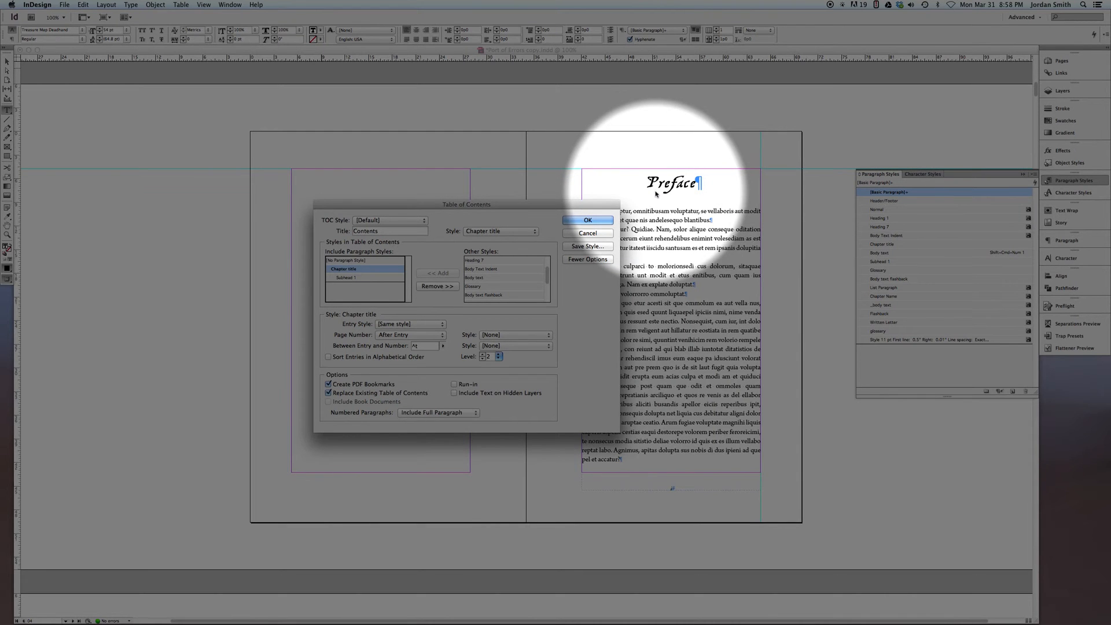
{"action": "scroll", "coordinate": [657, 193], "scroll_direction": "up", "scroll_amount": 15}
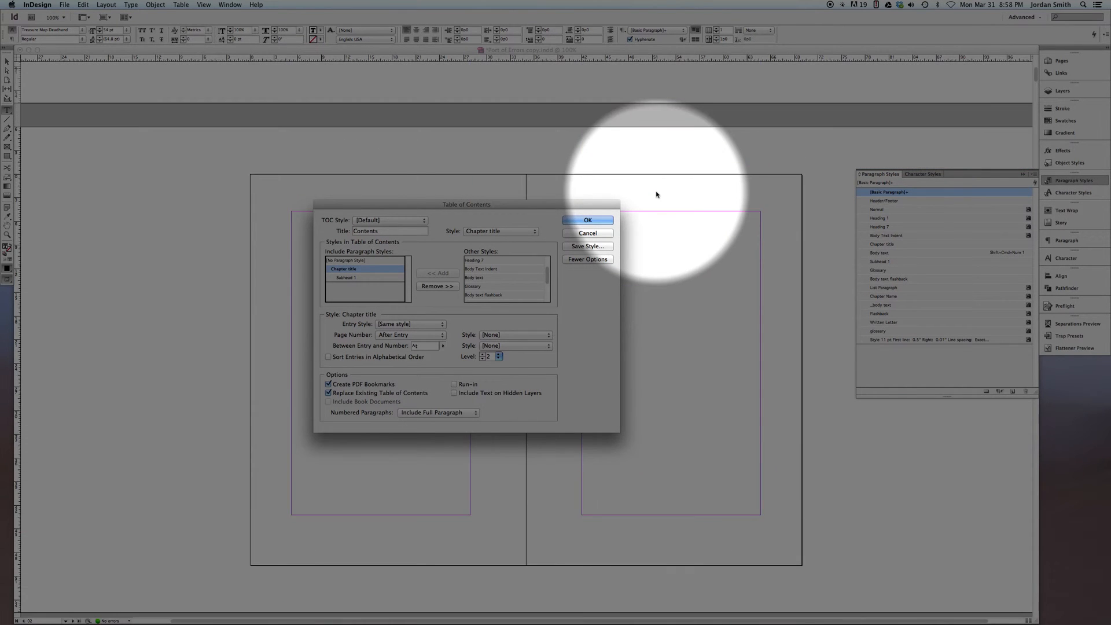
{"action": "scroll", "coordinate": [656, 194], "scroll_direction": "down", "scroll_amount": 5}
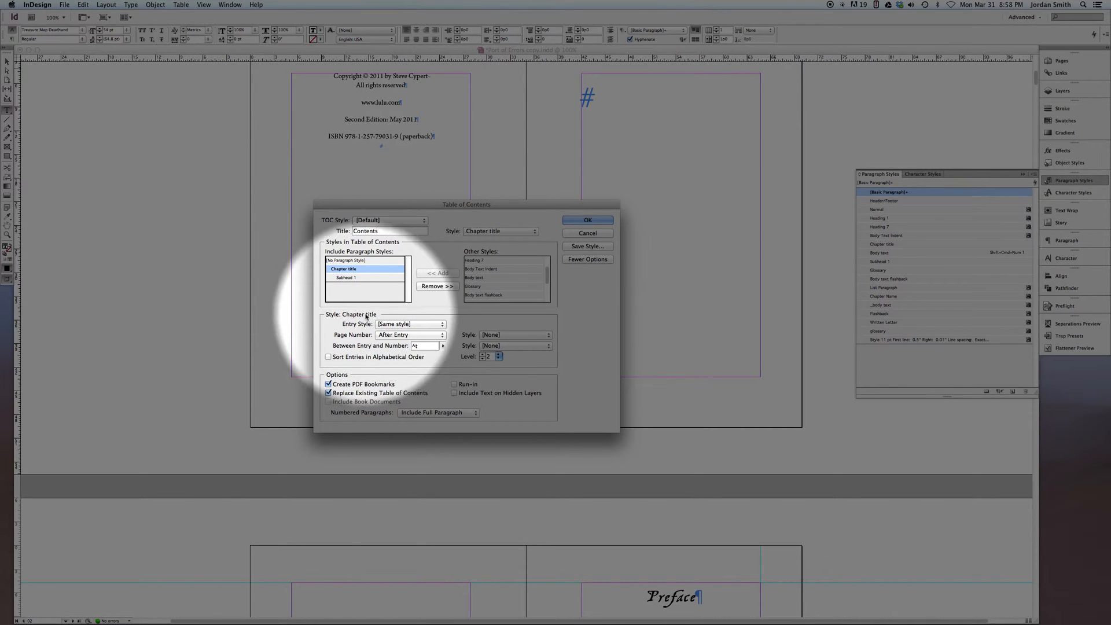
{"action": "left_click", "coordinate": [391, 325]}
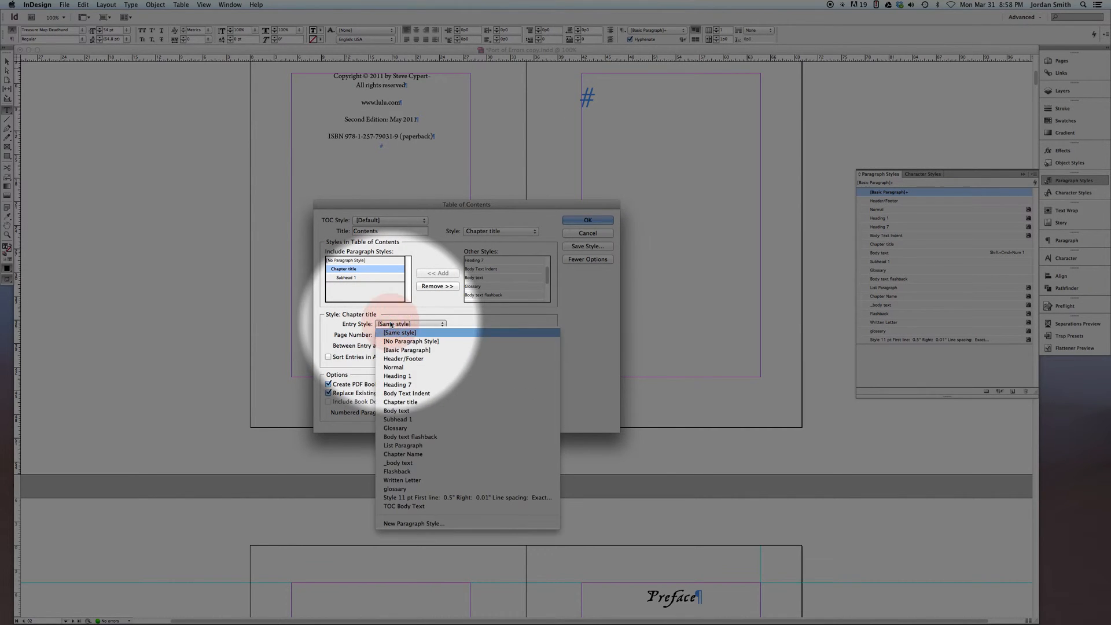
{"action": "left_click", "coordinate": [416, 525]}
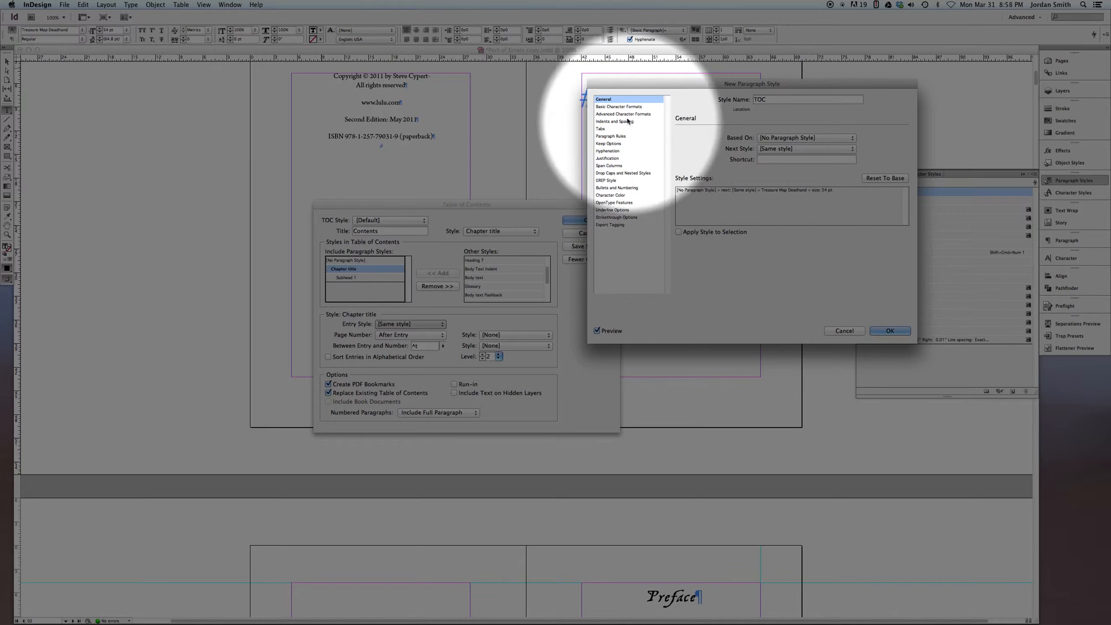
Set the TOC style's font to Arno Pro Regular at 11 pt with 14 pt leading
{"action": "left_click", "coordinate": [614, 106]}
{"action": "left_click", "coordinate": [764, 143]}
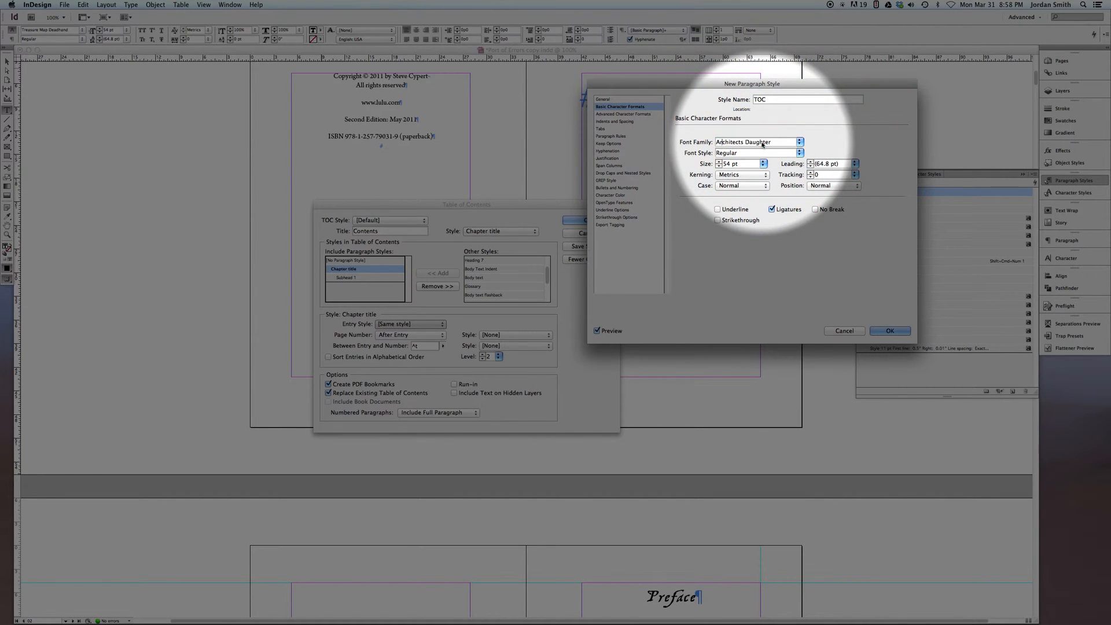
{"action": "key", "text": "Tab"}
{"action": "type", "text": "1"}
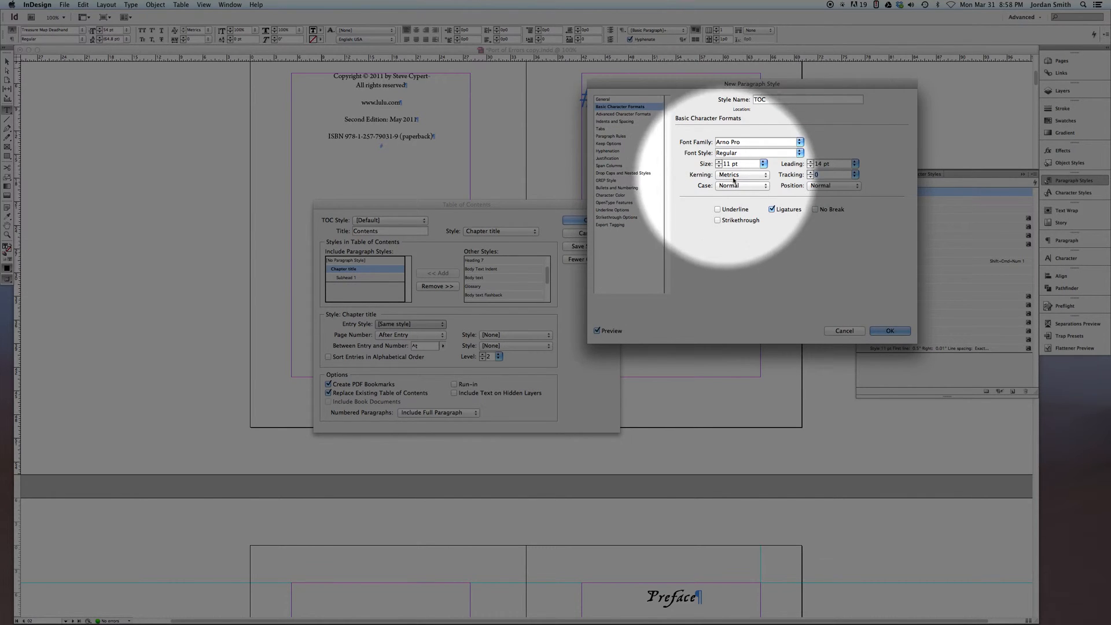
Add a right-aligned tab stop at 22p8, on the right margin, to the TOC style and save the style
{"action": "left_click", "coordinate": [602, 128]}
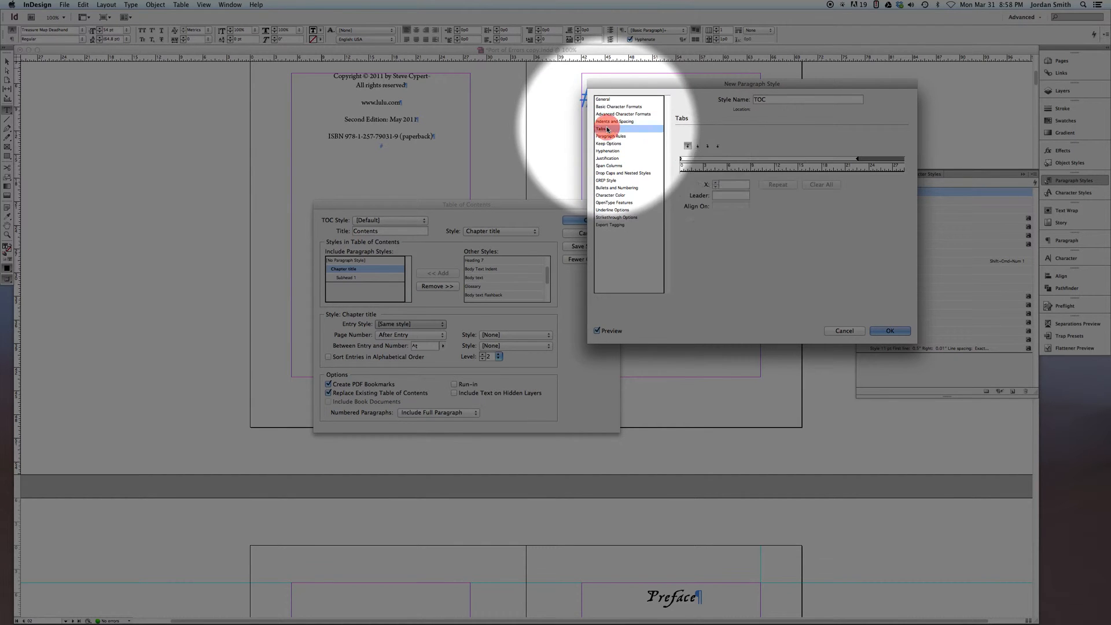
{"action": "left_click", "coordinate": [709, 147]}
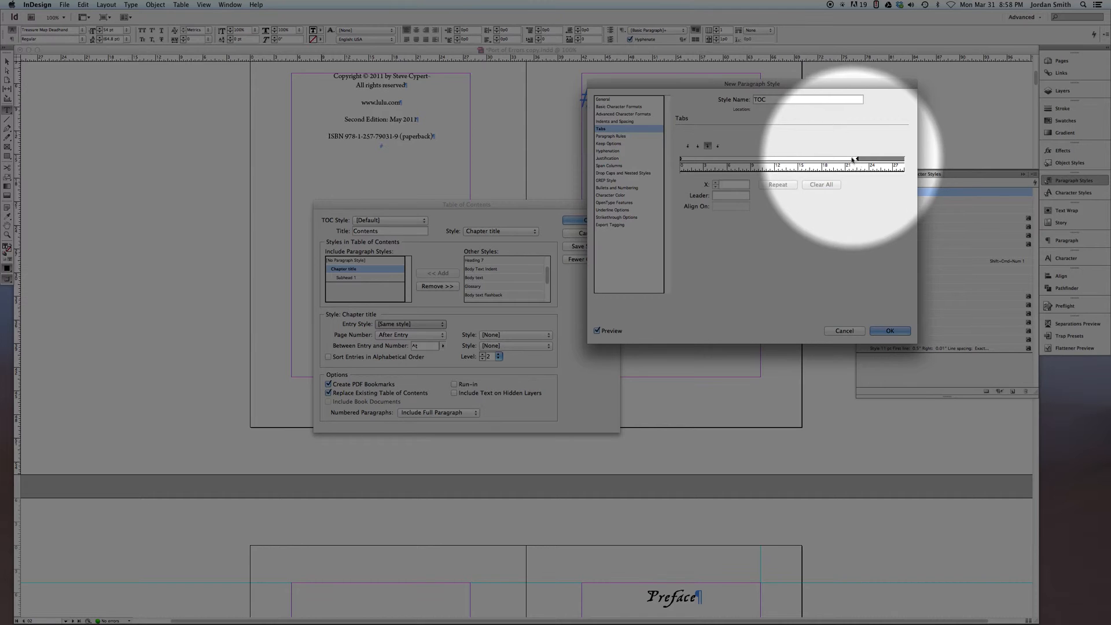
{"action": "left_click_drag", "start_coordinate": [720, 81], "coordinate": [710, 188]}
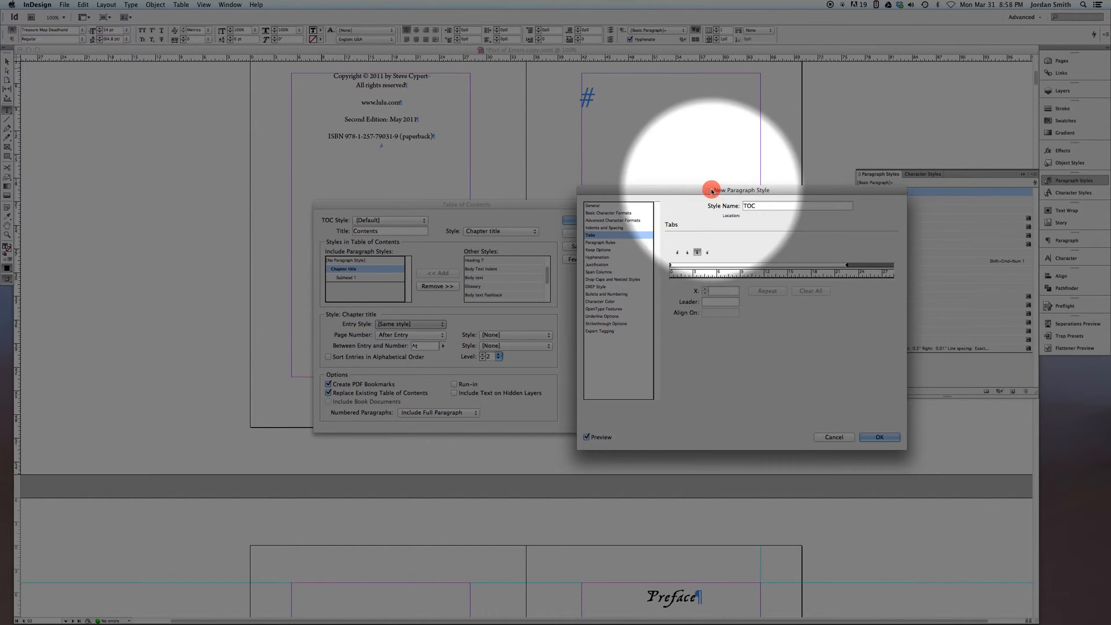
{"action": "left_click_drag", "start_coordinate": [801, 266], "coordinate": [845, 267]}
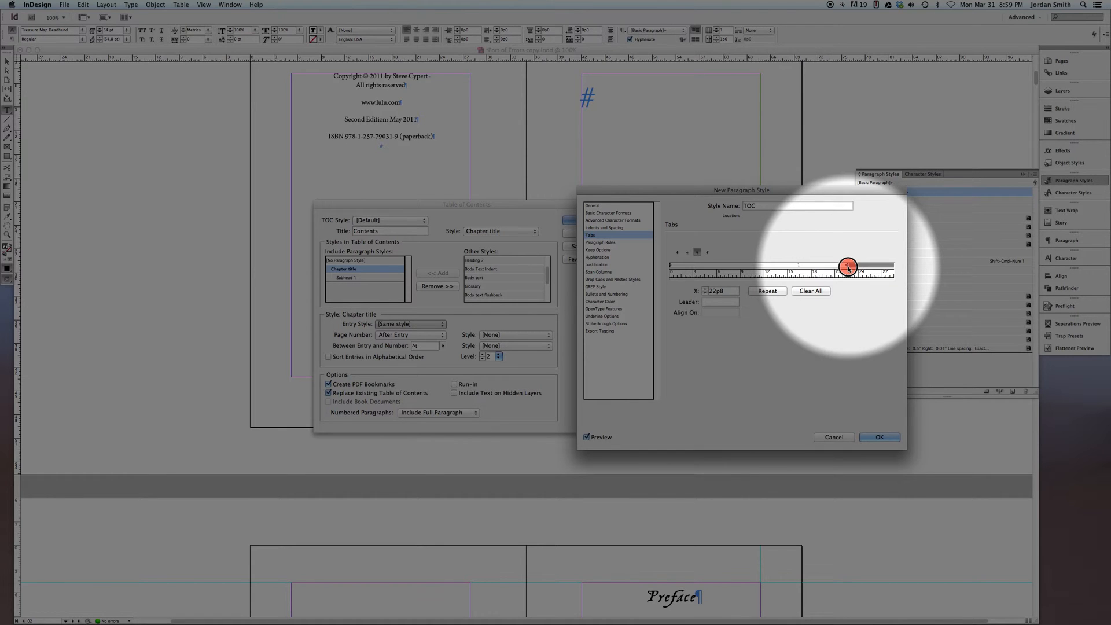
{"action": "left_click_drag", "start_coordinate": [849, 268], "coordinate": [849, 268]}
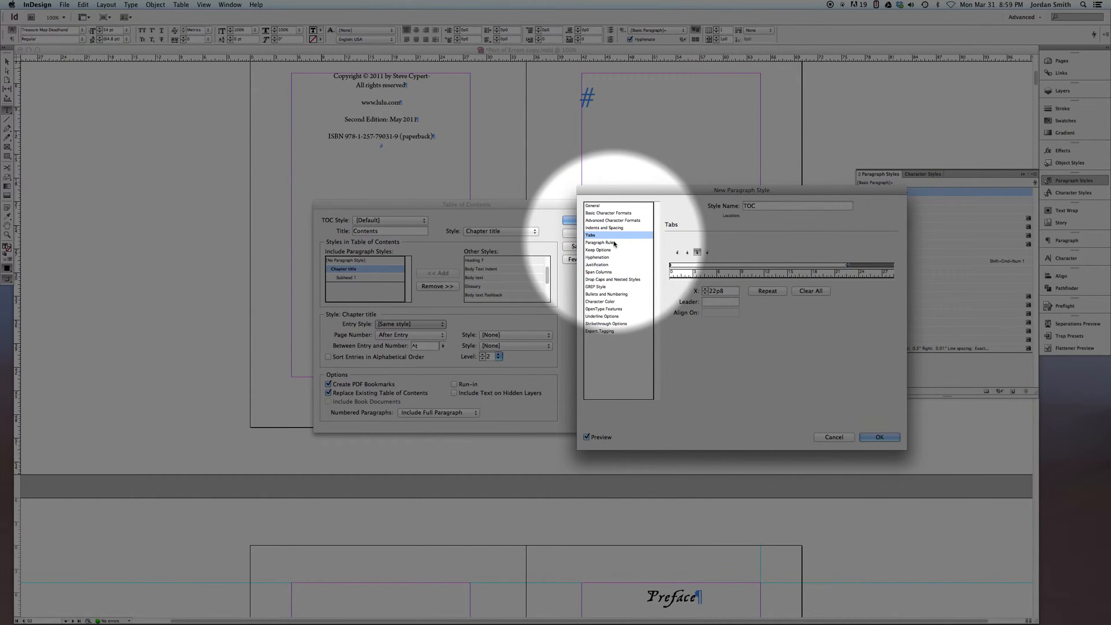
{"action": "left_click", "coordinate": [878, 437]}
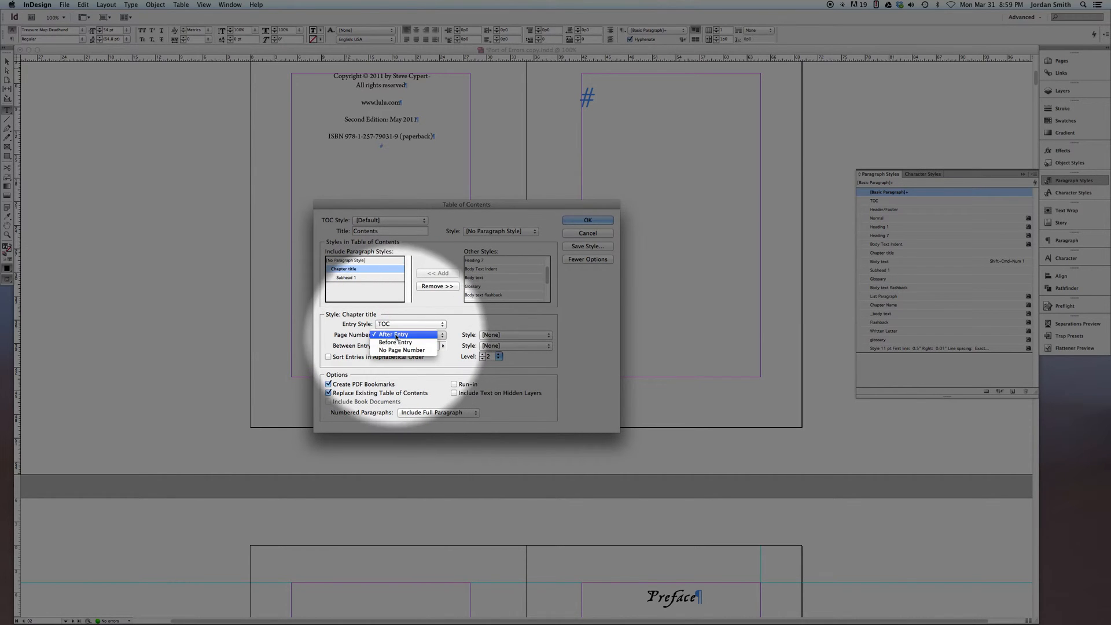
Review the page number placement, number character style and separator choices for the Chapter title entries, keeping After Entry, [None] and ^t
{"action": "left_click", "coordinate": [396, 336]}
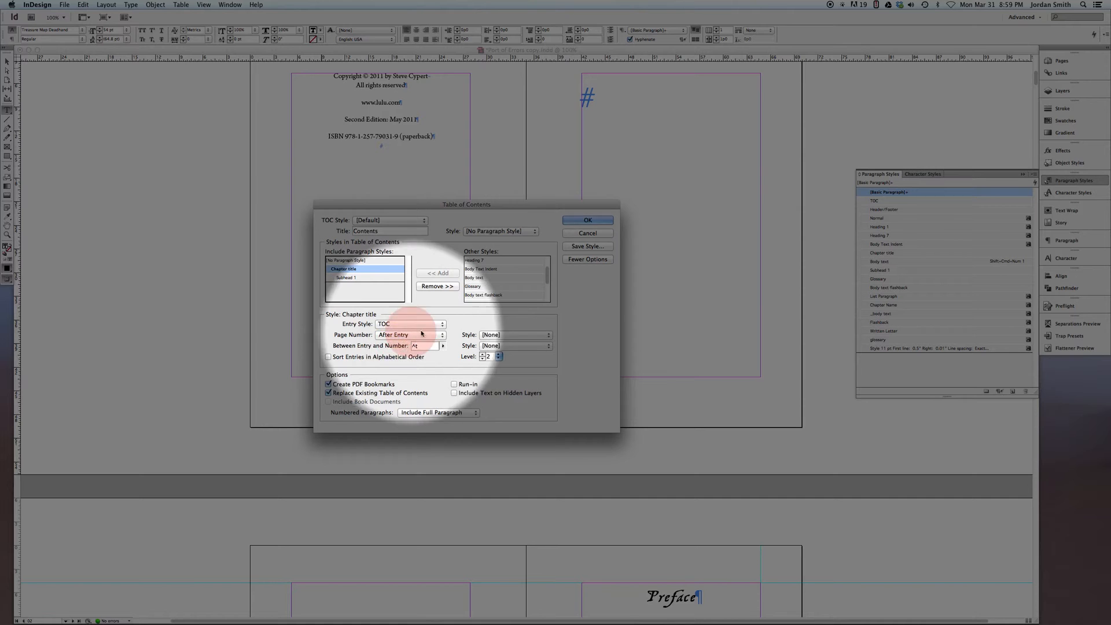
{"action": "left_click", "coordinate": [491, 335]}
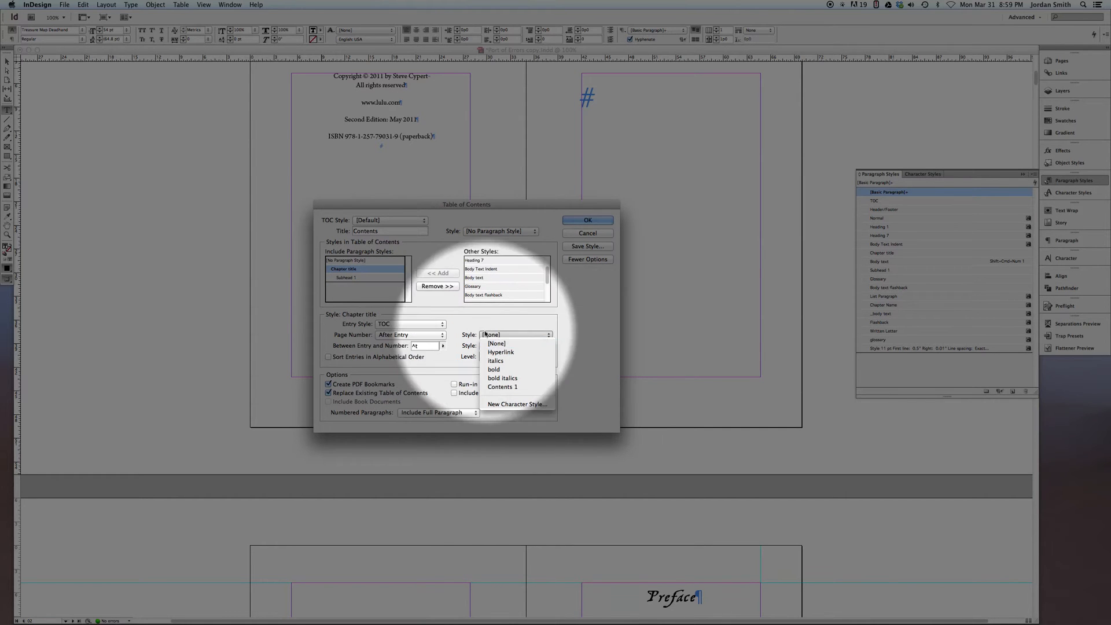
{"action": "left_click", "coordinate": [488, 332]}
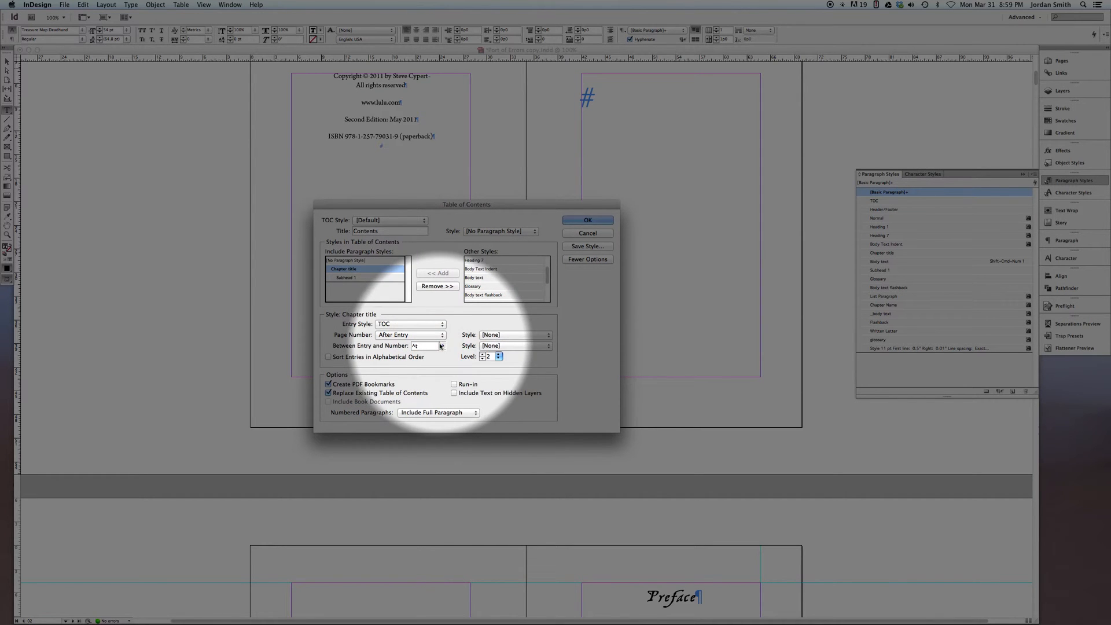
{"action": "left_click", "coordinate": [443, 345]}
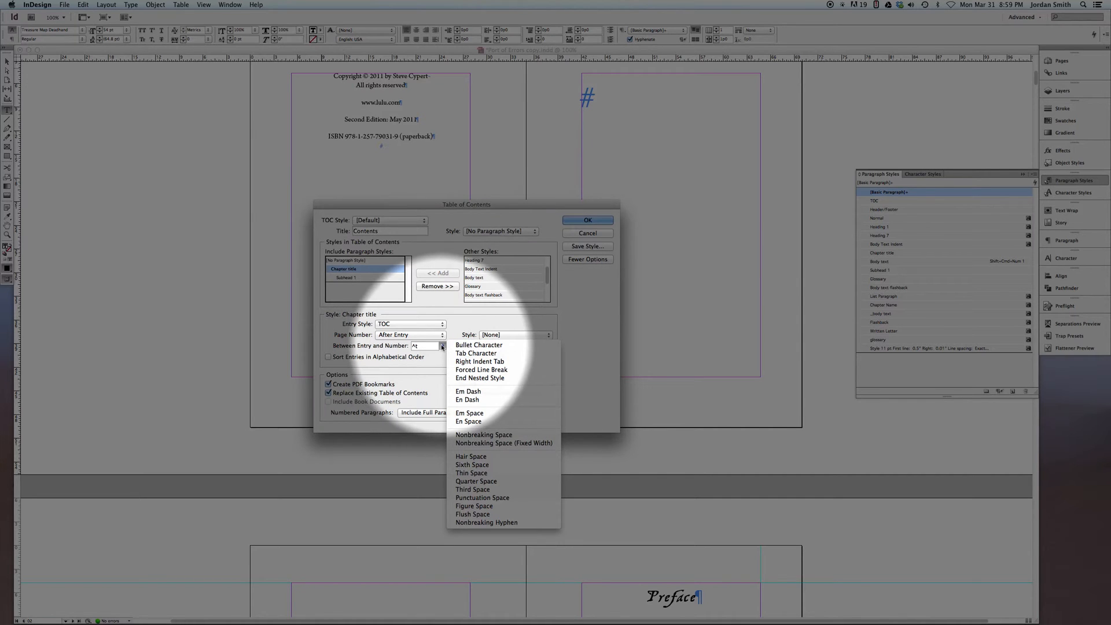
{"action": "left_click", "coordinate": [458, 316]}
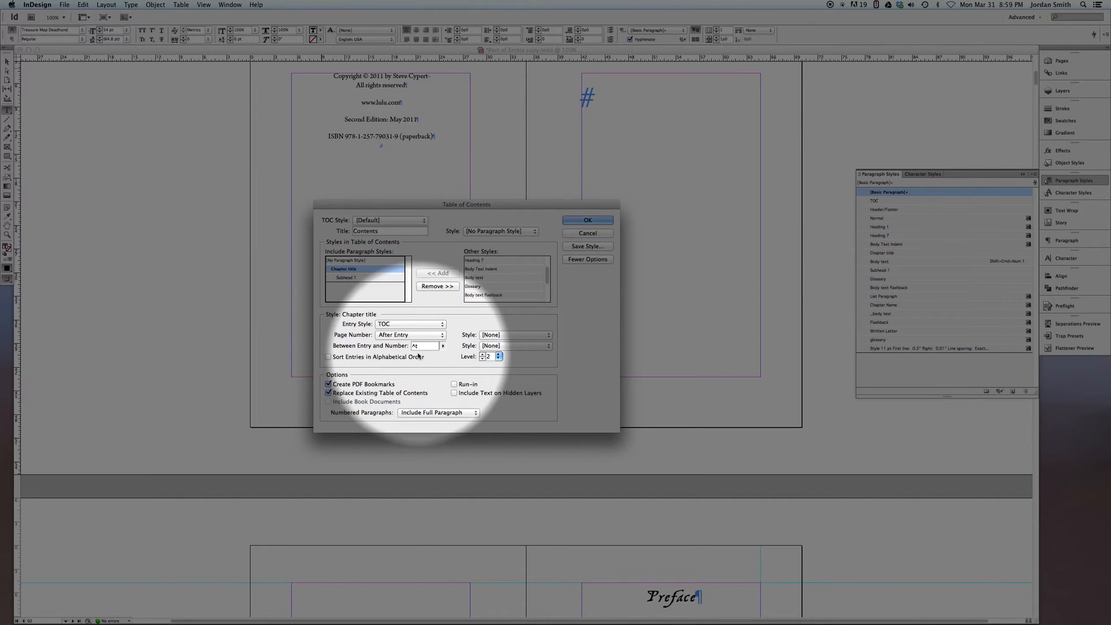
Create a new paragraph style named TOC 2, based on TOC, as the entry style for the Subhead 1 entries
{"action": "left_click", "coordinate": [347, 279]}
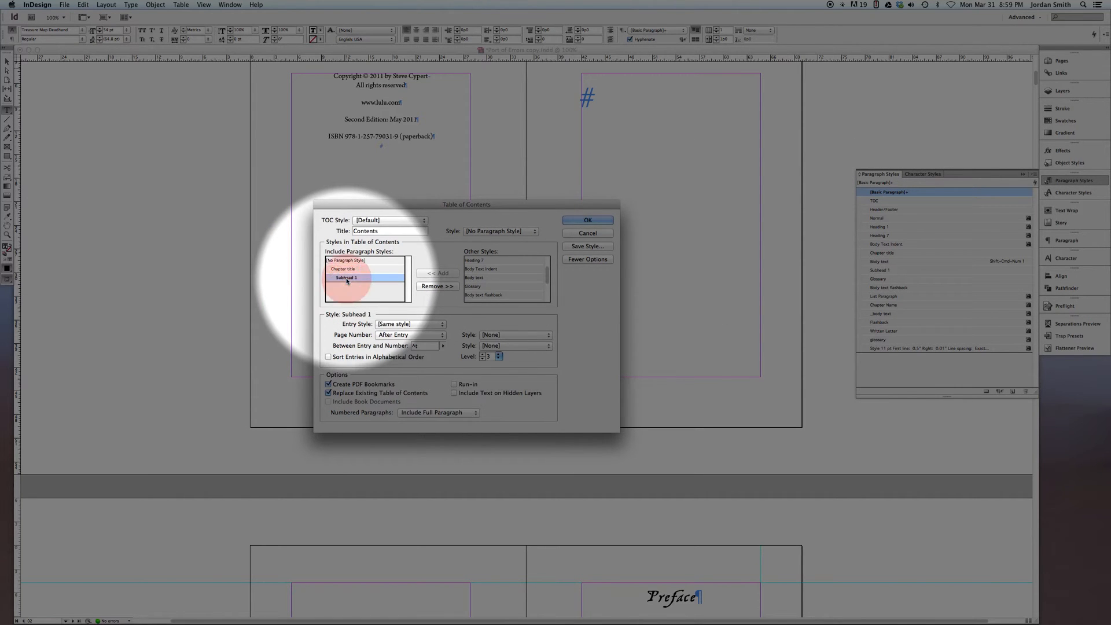
{"action": "left_click", "coordinate": [409, 324]}
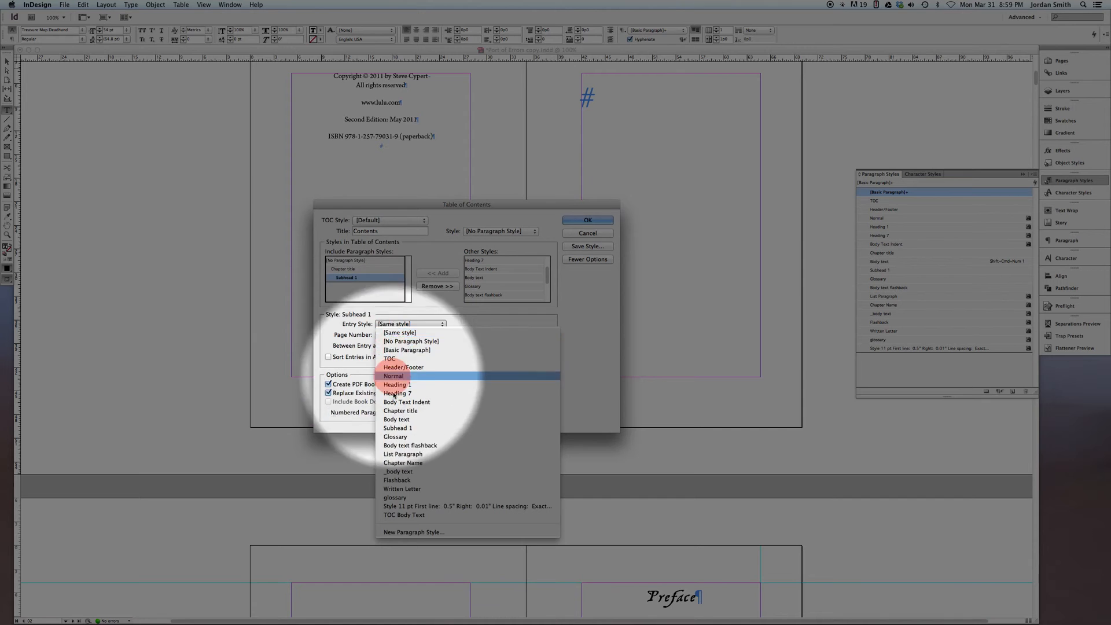
{"action": "left_click", "coordinate": [409, 532]}
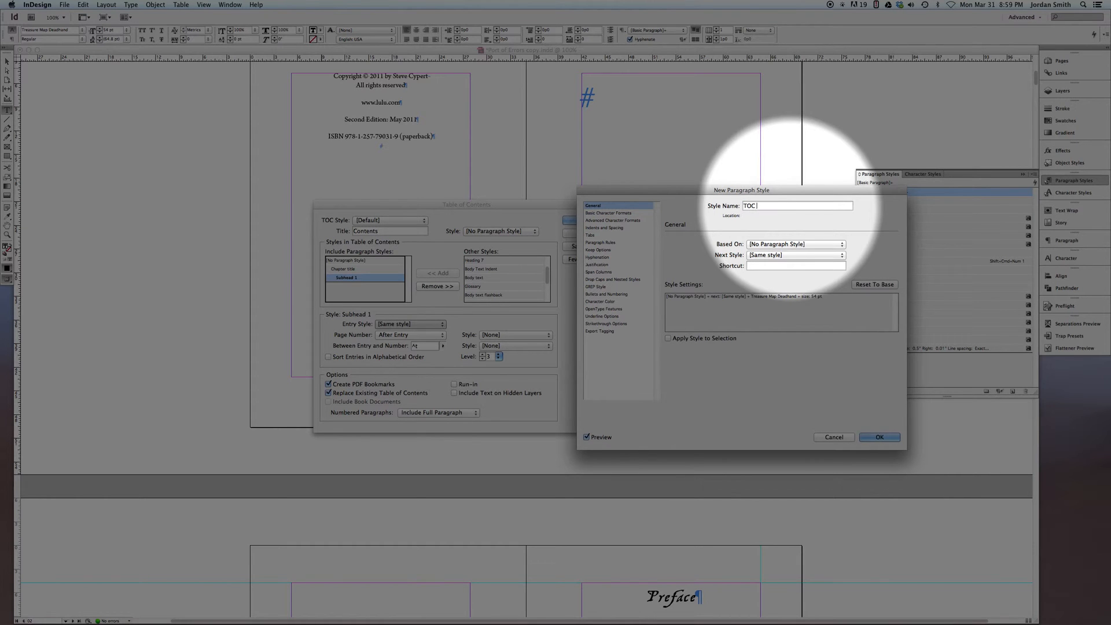
{"action": "left_click", "coordinate": [768, 244]}
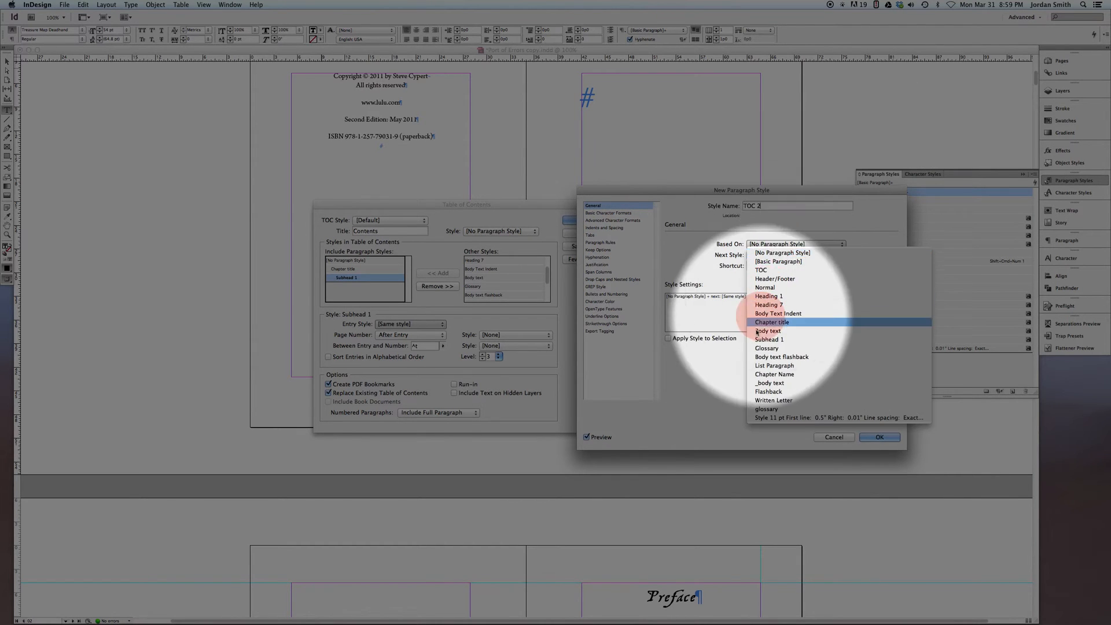
{"action": "left_click", "coordinate": [761, 270]}
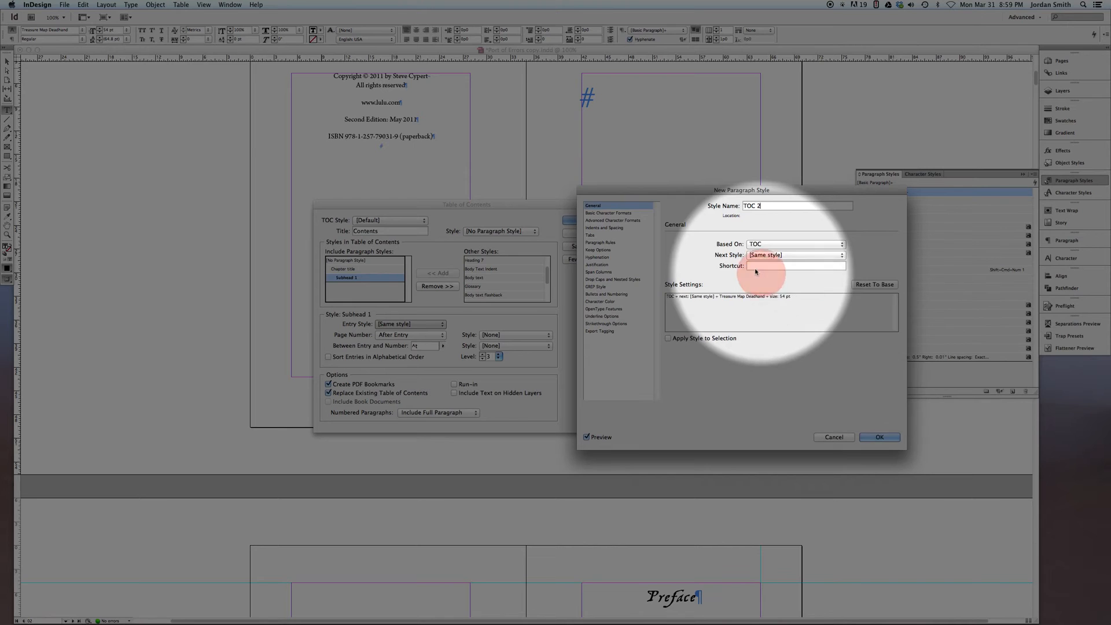
Set the TOC 2 style's font to Arno Pro Italic at 11 pt
{"action": "left_click", "coordinate": [608, 213]}
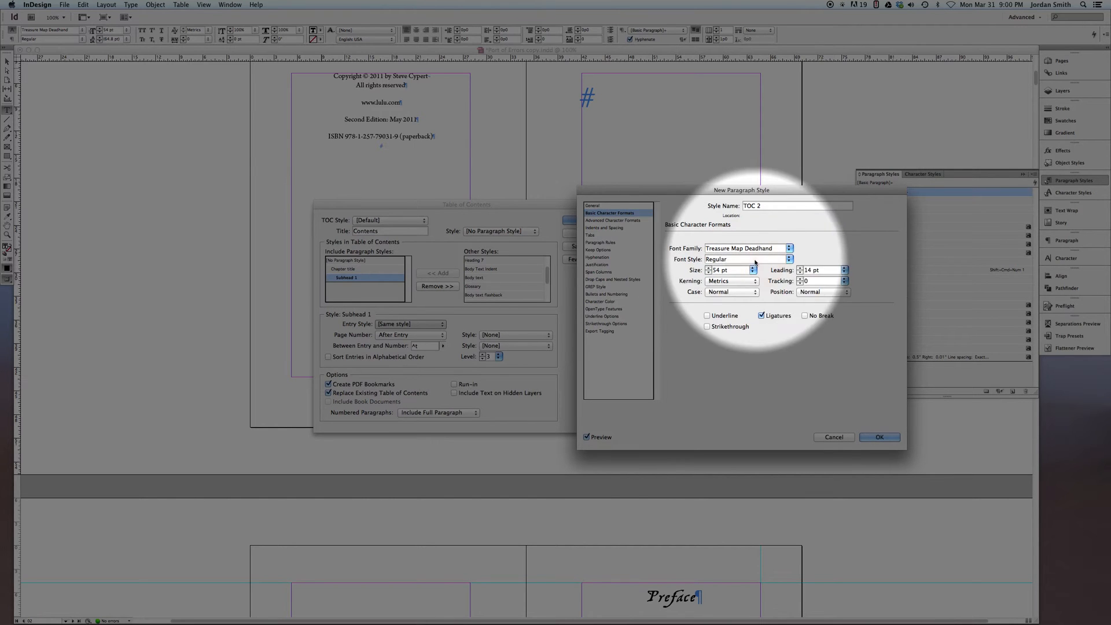
{"action": "triple_click", "coordinate": [714, 248]}
{"action": "type", "text": "Avenir"}
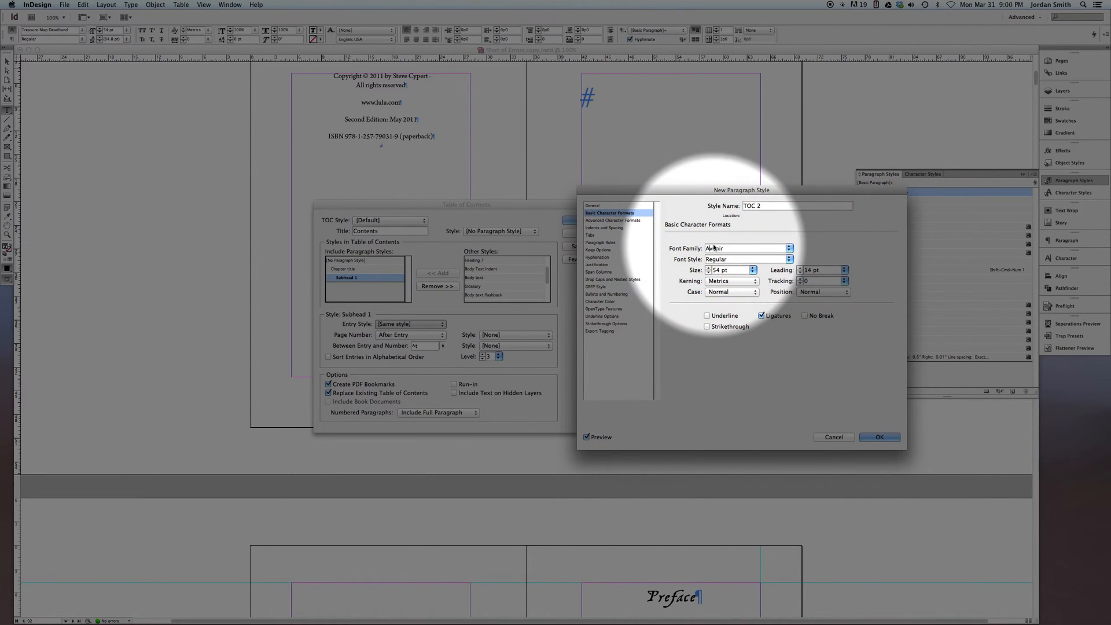
{"action": "key", "text": "Tab"}
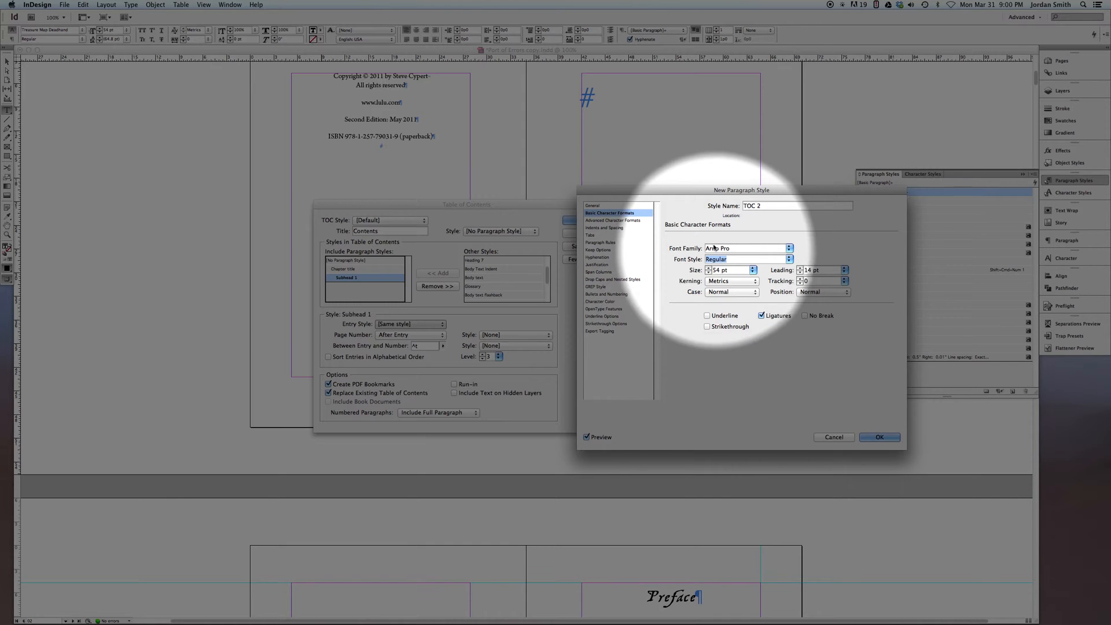
{"action": "left_click", "coordinate": [789, 259]}
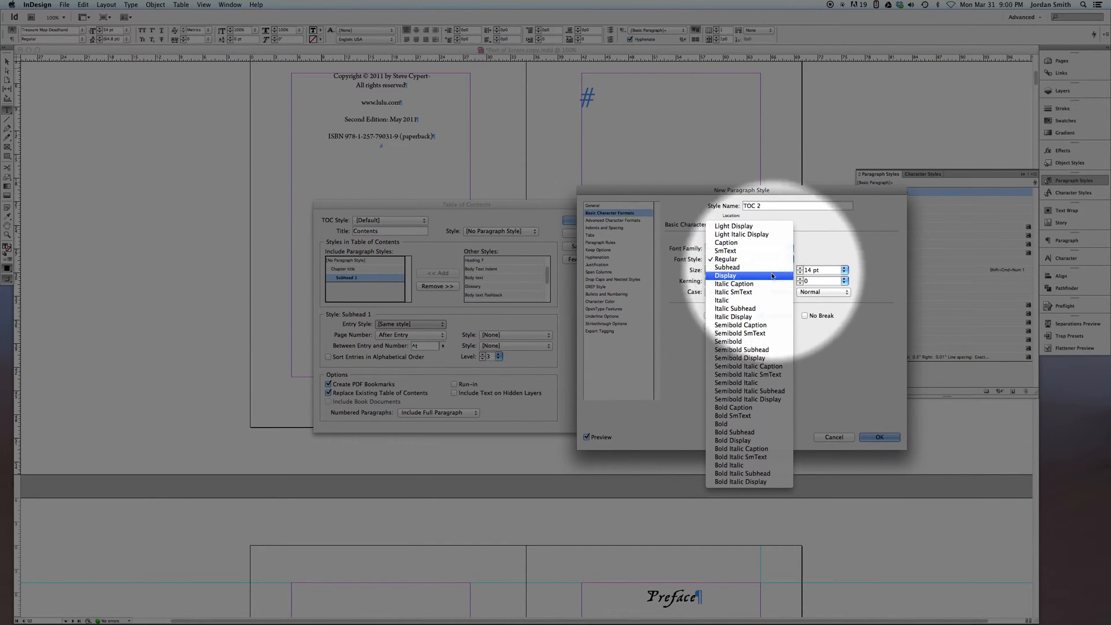
{"action": "left_click", "coordinate": [740, 299]}
{"action": "key", "text": "Tab"}
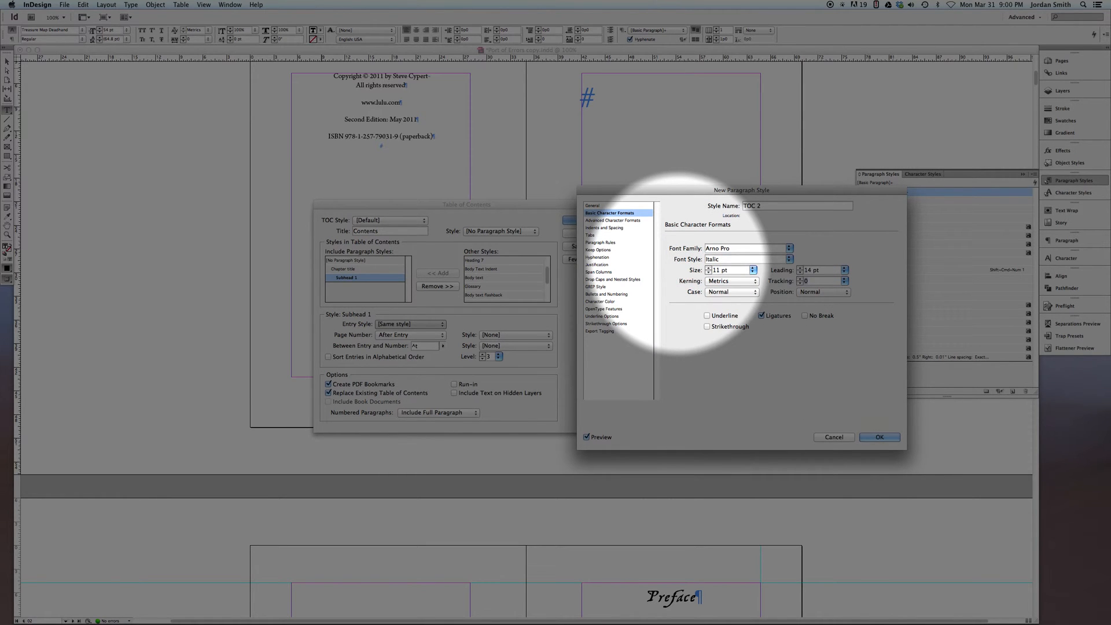
Give the TOC 2 style a 0p10 left indent and a right-aligned tab stop at 22p8, and save the style
{"action": "left_click", "coordinate": [604, 228]}
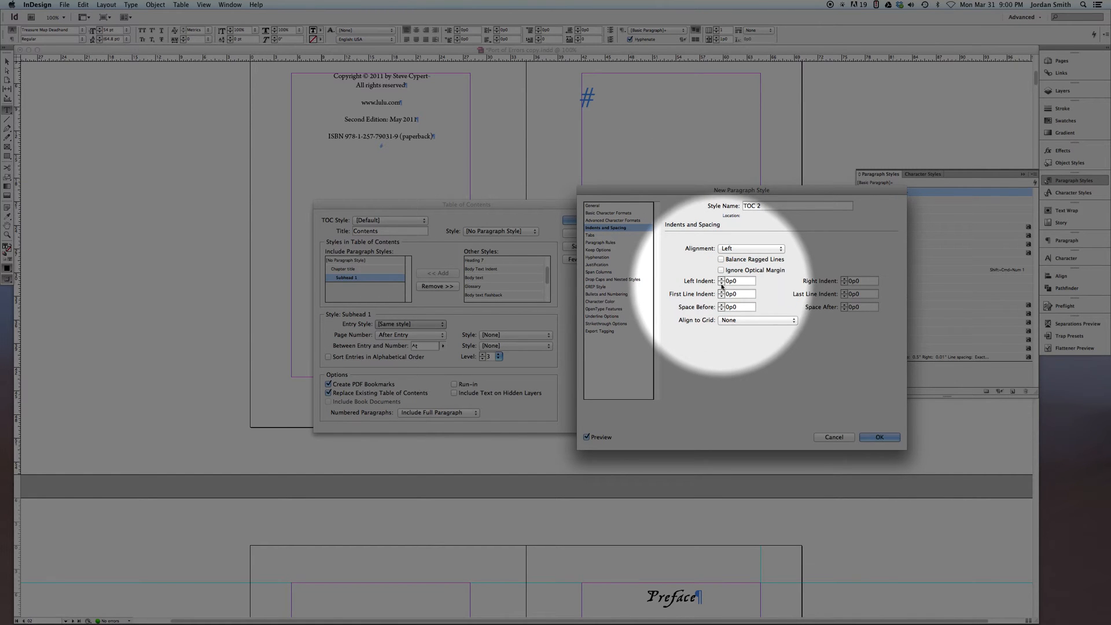
{"action": "left_click", "coordinate": [715, 277]}
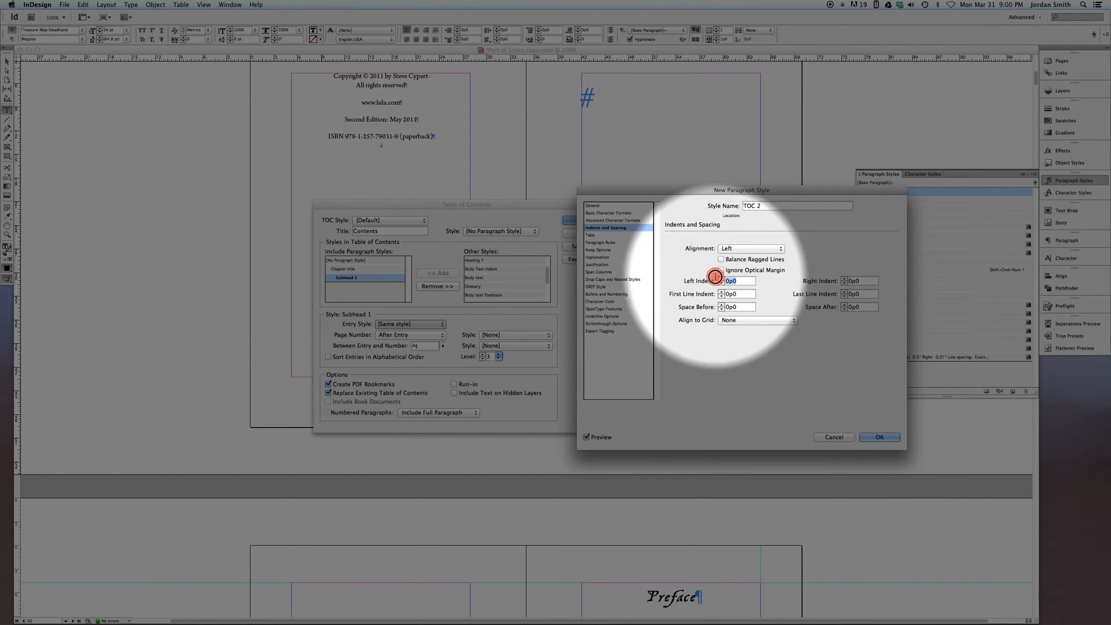
{"action": "left_click", "coordinate": [592, 237]}
{"action": "left_click", "coordinate": [697, 252]}
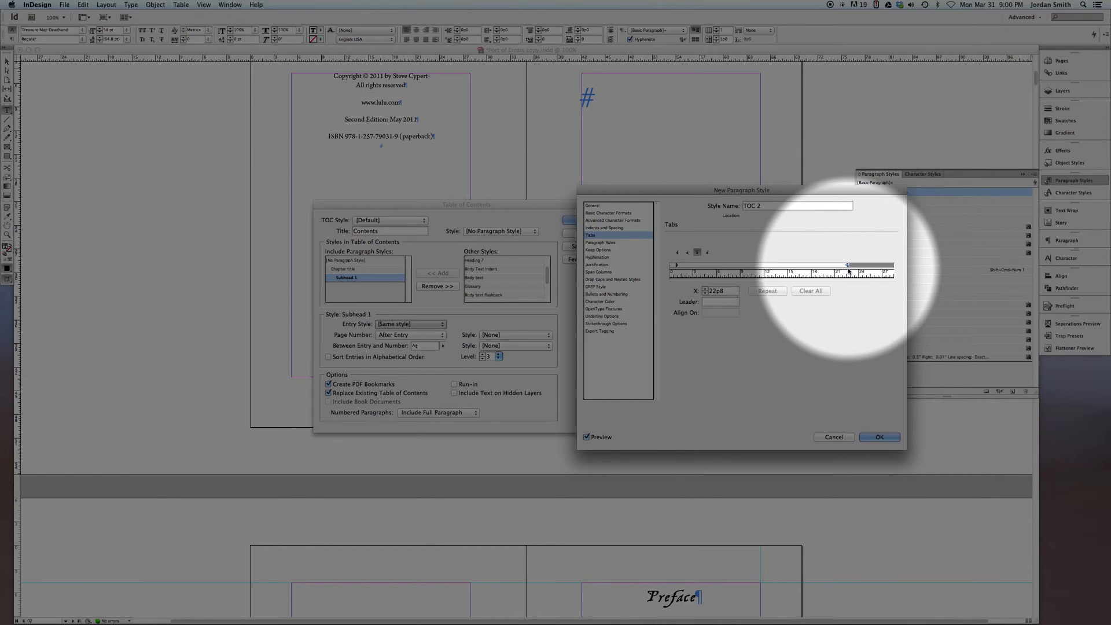
{"action": "left_click", "coordinate": [880, 437]}
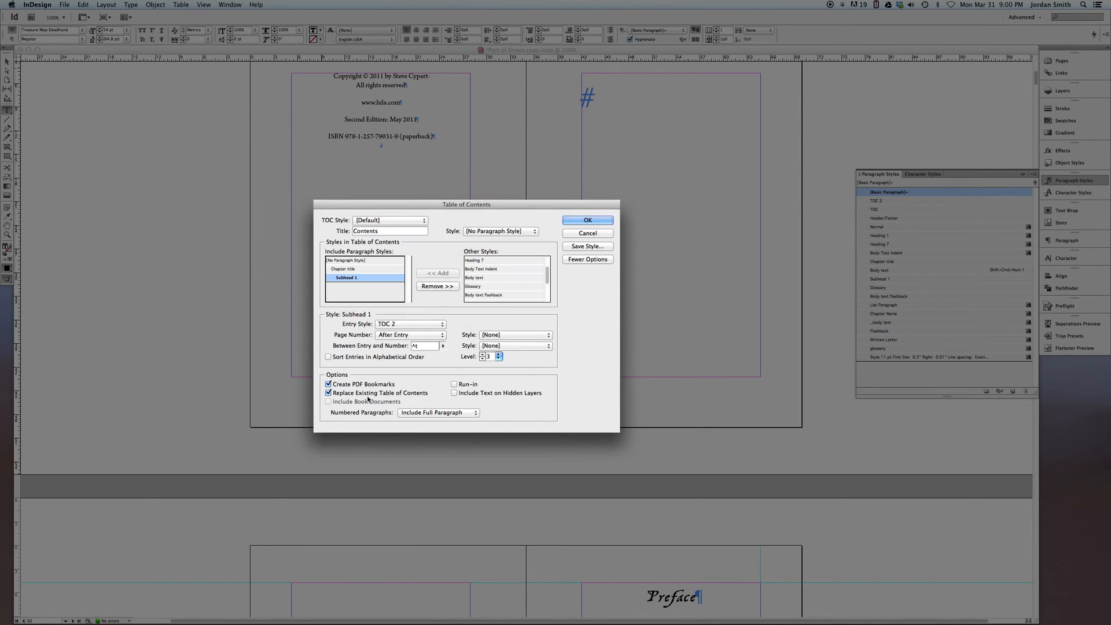
Generate the table of contents with these settings on the contents page
{"action": "left_click", "coordinate": [585, 220]}
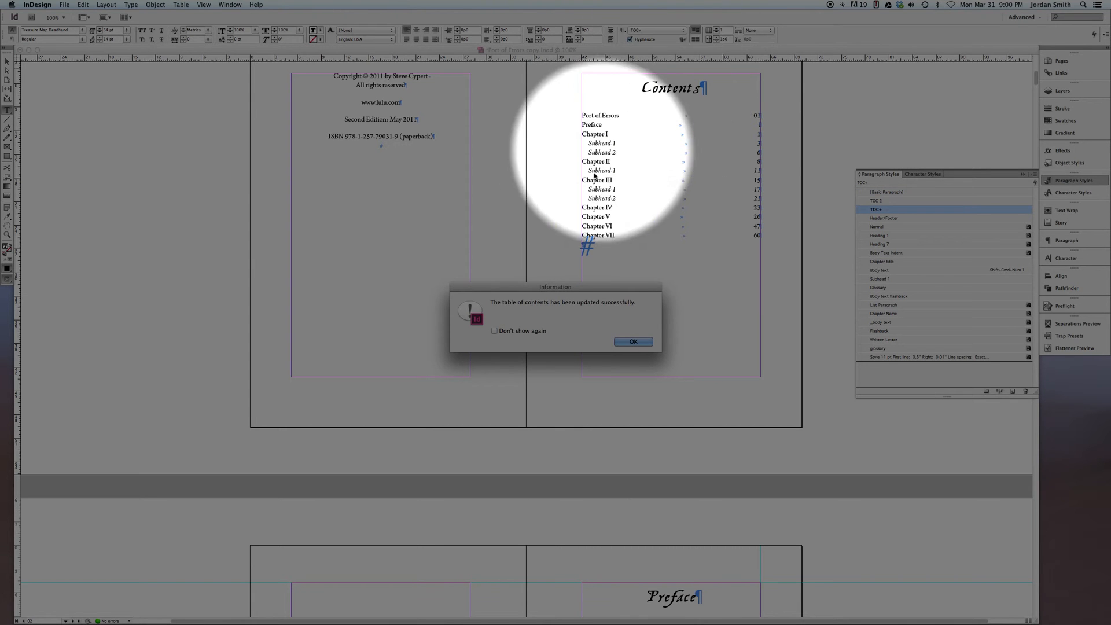
Examine the generated table of contents up close, checking its title, chapter and subhead entries and page numbers against the document's pages
{"action": "left_click", "coordinate": [630, 342]}
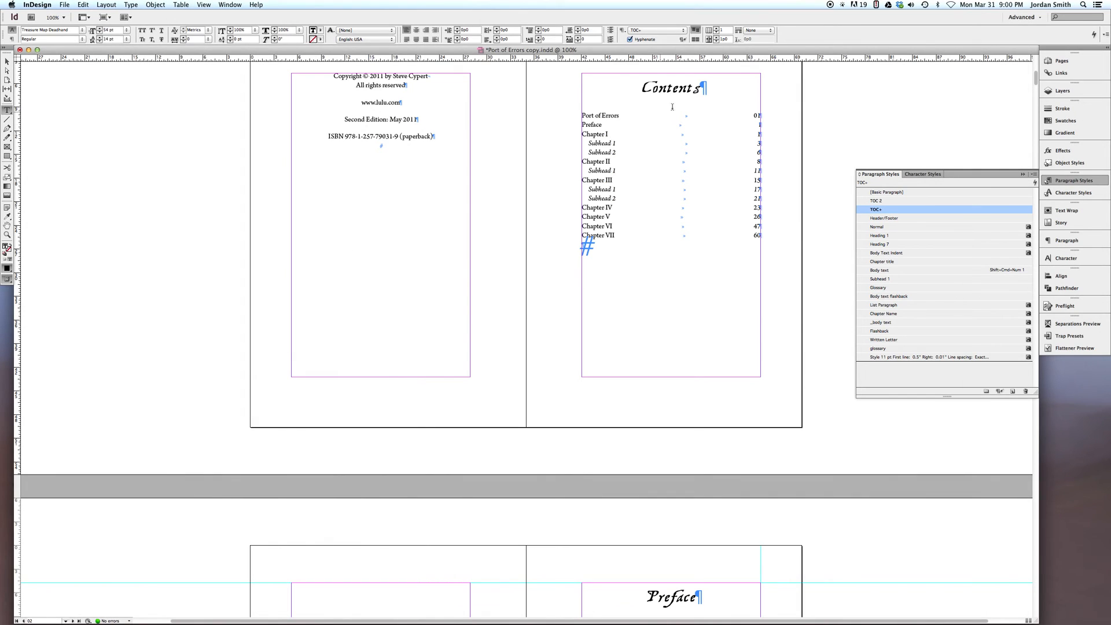
{"action": "left_click_drag", "start_coordinate": [643, 88], "coordinate": [702, 91]}
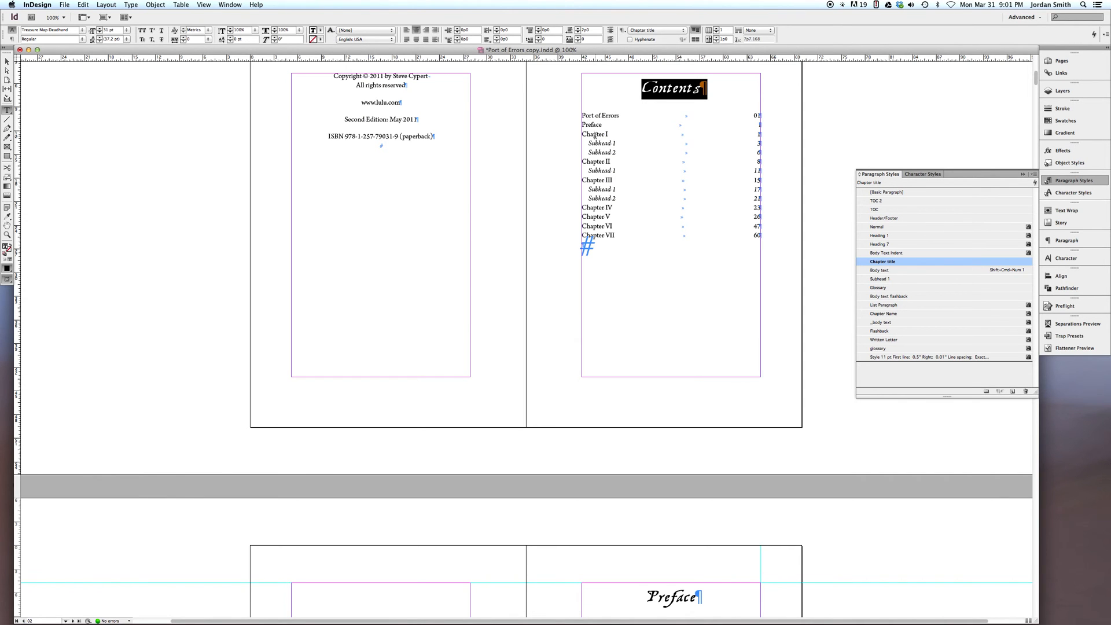
{"action": "scroll", "coordinate": [595, 136], "scroll_direction": "up", "scroll_amount": 4}
{"action": "key", "text": "super+equal"}
{"action": "key", "text": "super+equal"}
{"action": "key", "text": "super+equal"}
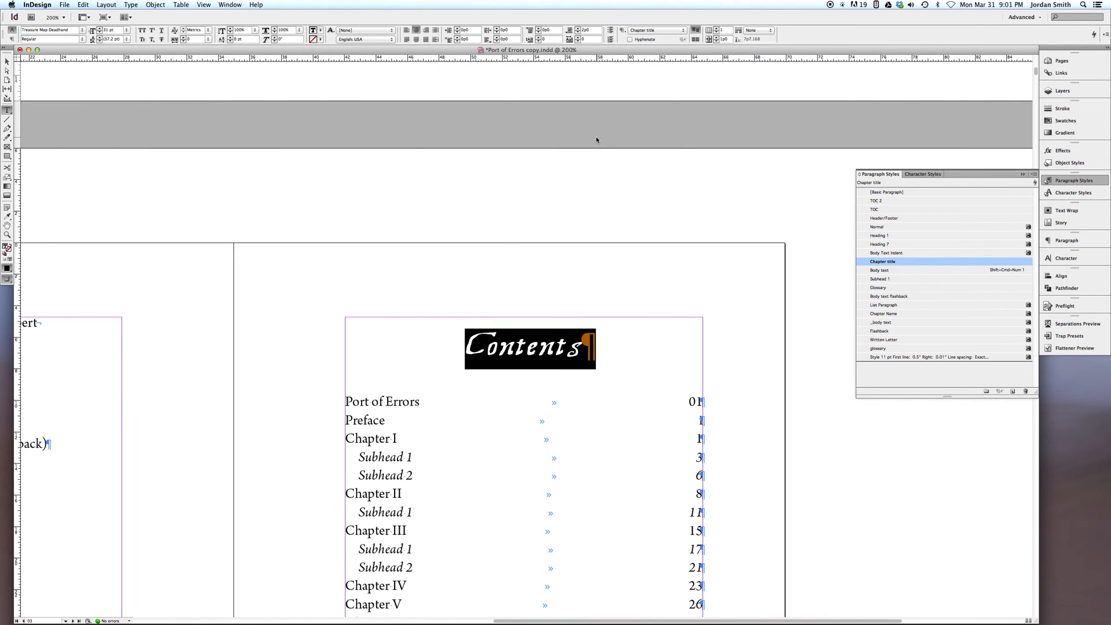
{"action": "key", "text": "super+equal"}
{"action": "key", "text": "super+equal"}
{"action": "scroll", "coordinate": [253, 280], "scroll_direction": "down", "scroll_amount": 5}
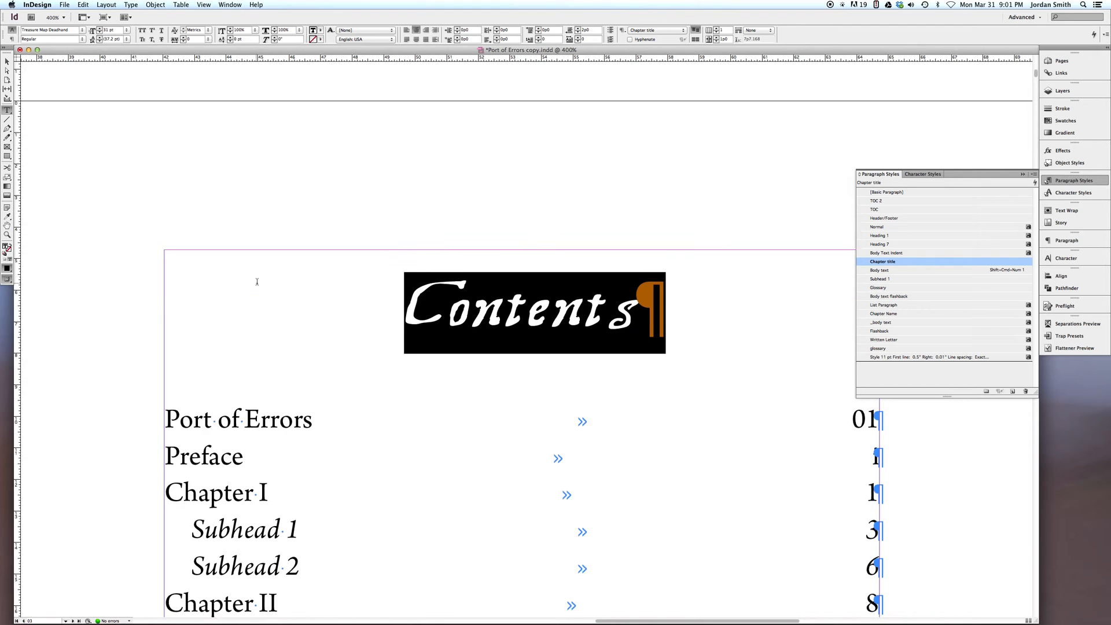
{"action": "scroll", "coordinate": [257, 285], "scroll_direction": "up", "scroll_amount": 1}
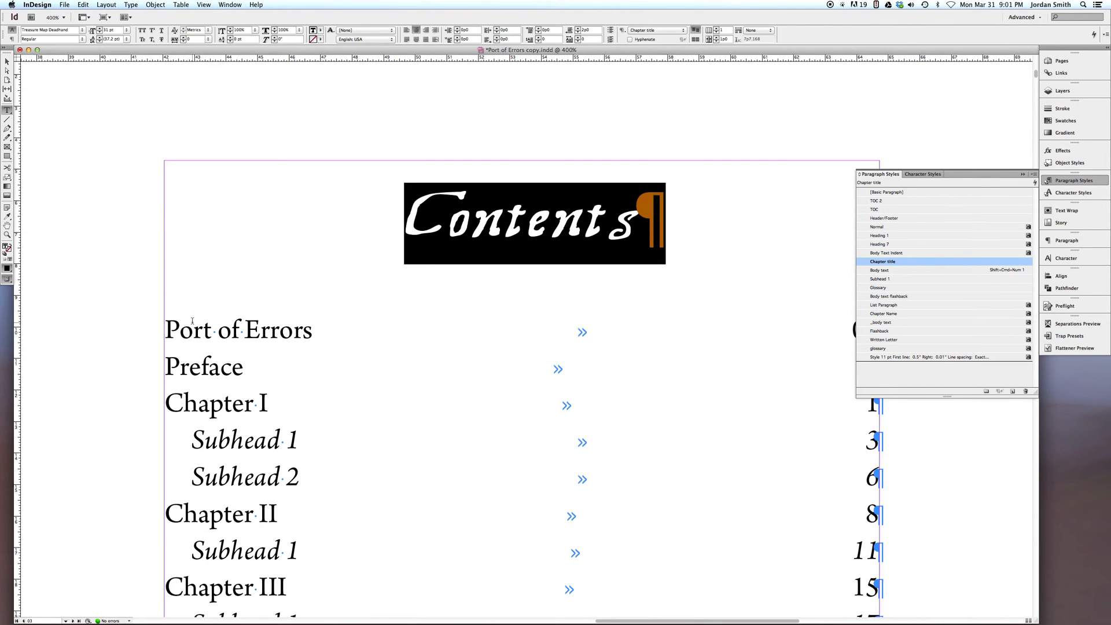
{"action": "left_click_drag", "start_coordinate": [167, 331], "coordinate": [266, 339]}
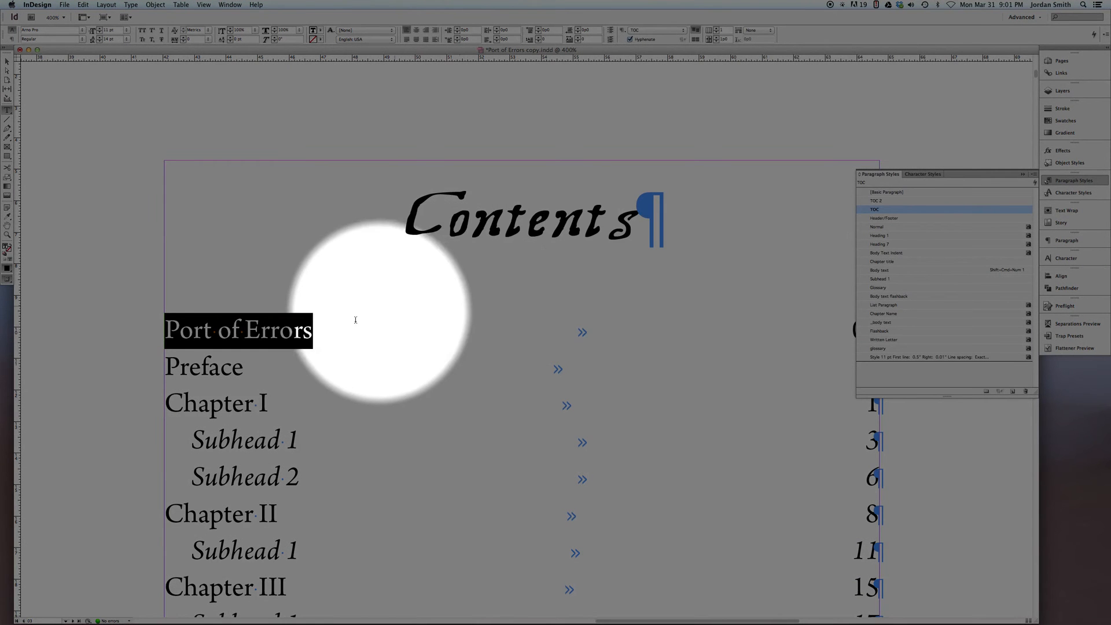
{"action": "left_click", "coordinate": [936, 498]}
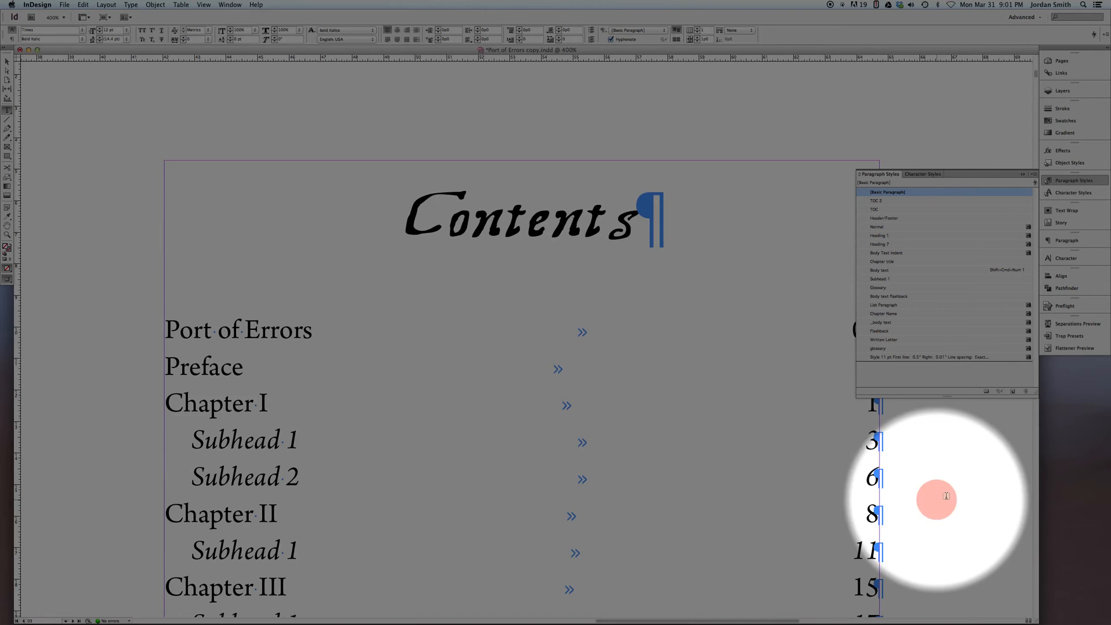
{"action": "left_click_drag", "start_coordinate": [898, 496], "coordinate": [769, 496]}
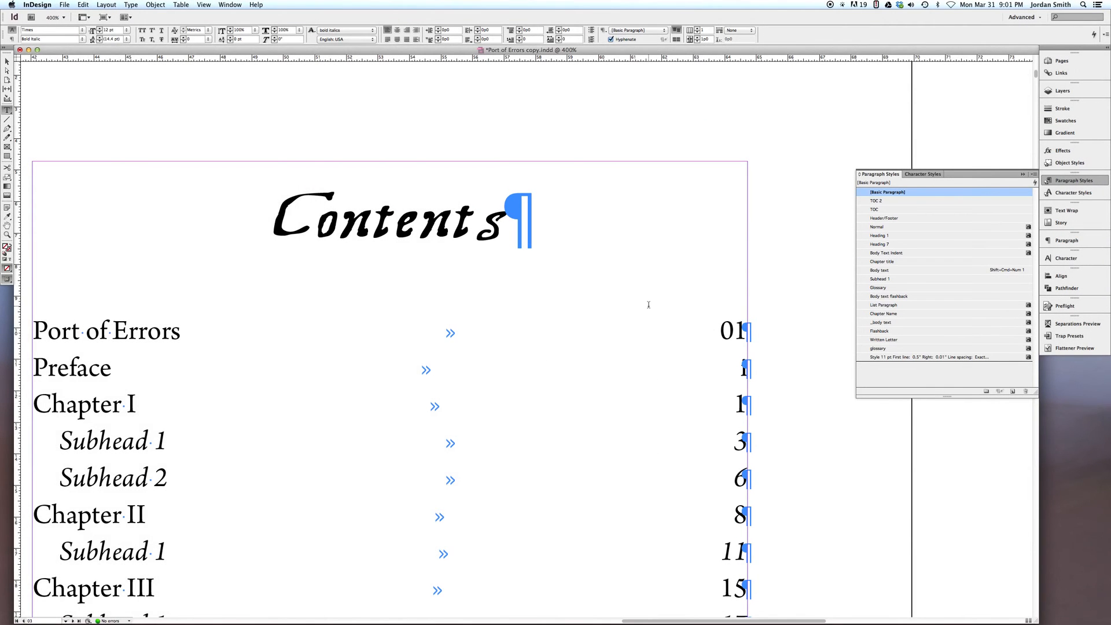
{"action": "scroll", "coordinate": [648, 305], "scroll_direction": "down", "scroll_amount": 3}
{"action": "left_click", "coordinate": [1065, 65]}
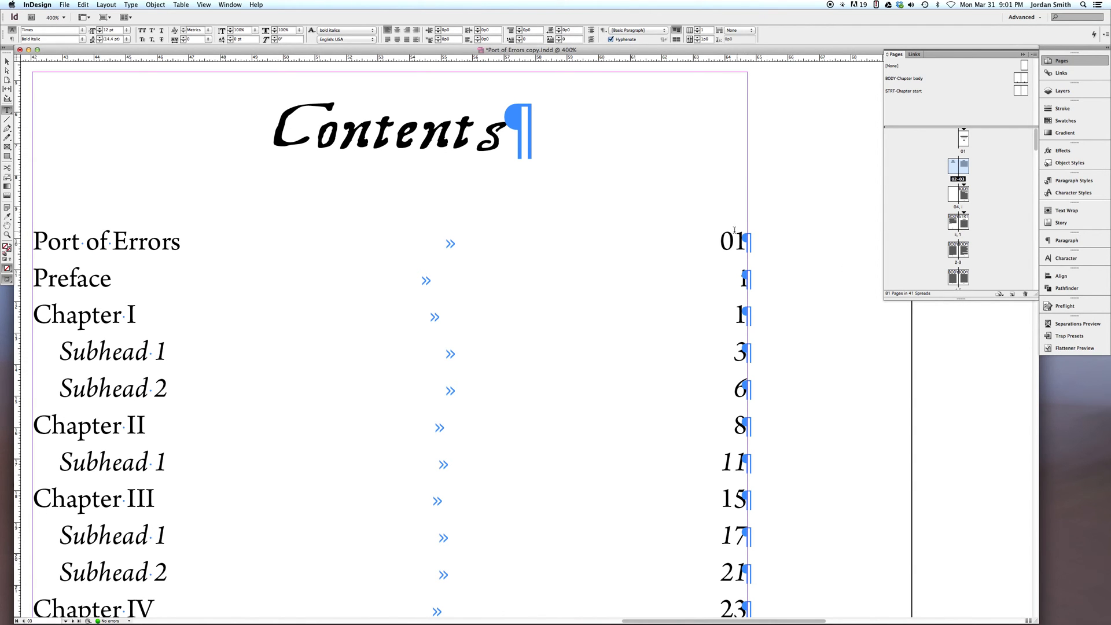
Delete the Port of Errors entry with its page number from the table of contents
{"action": "left_click", "coordinate": [736, 249]}
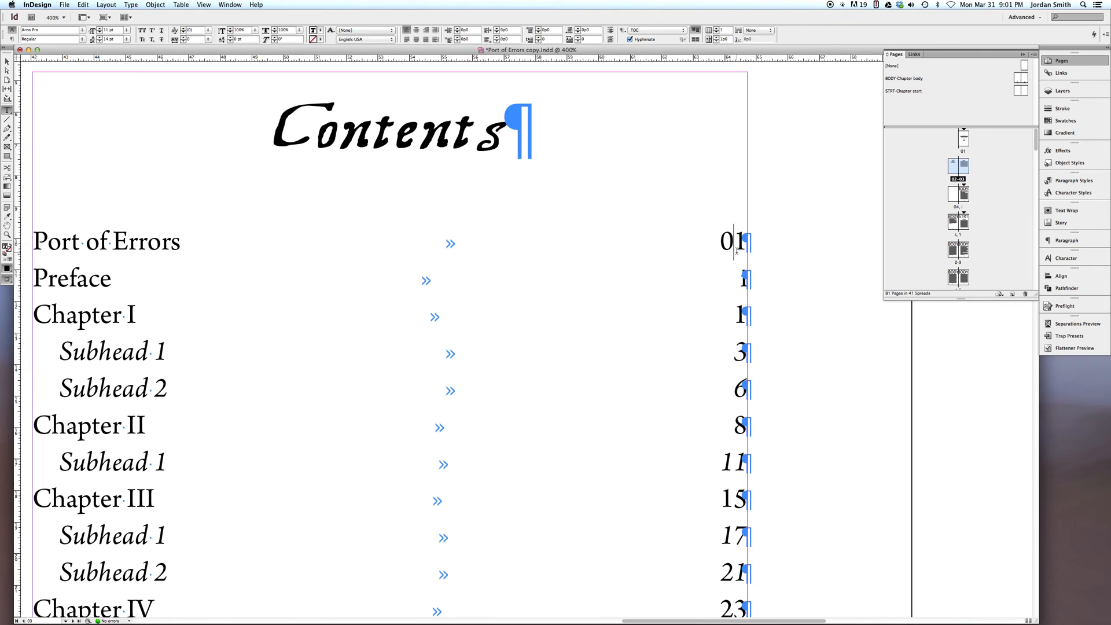
{"action": "key", "text": "BackSpace"}
{"action": "key", "text": "Delete"}
{"action": "key", "text": "BackSpace"}
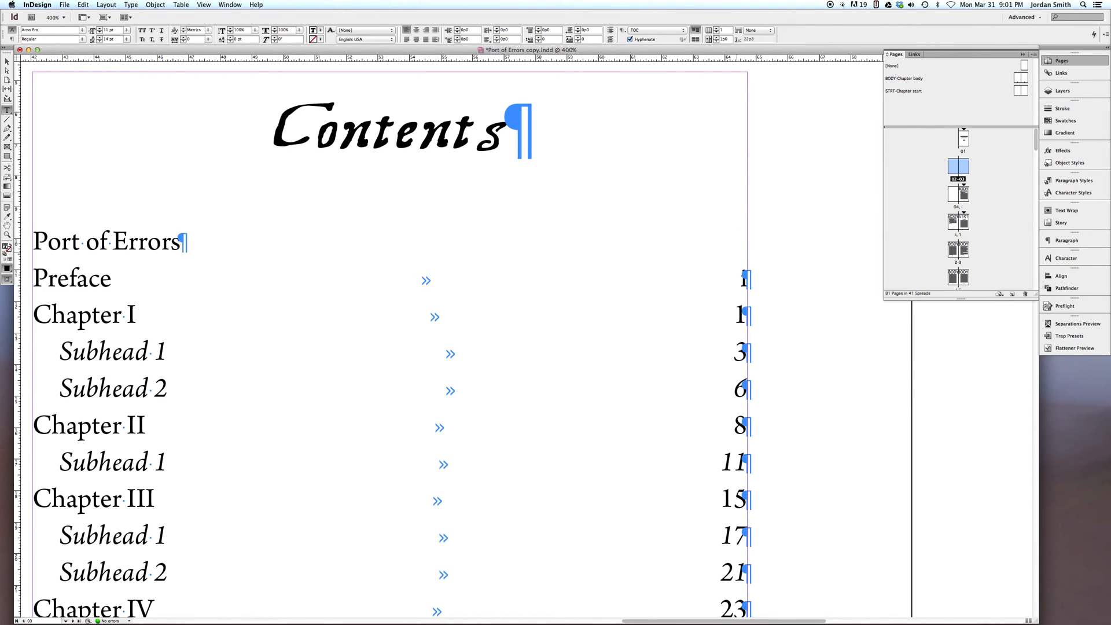
{"action": "key", "text": "BackSpace"}
{"action": "key", "text": "BackSpace"}
{"action": "key", "text": "BackSpace"}
{"action": "key", "text": "BackSpace"}
{"action": "key", "text": "BackSpace"}
{"action": "key", "text": "BackSpace"}
{"action": "key", "text": "BackSpace"}
{"action": "key", "text": "BackSpace"}
{"action": "key", "text": "BackSpace"}
{"action": "key", "text": "BackSpace"}
{"action": "key", "text": "BackSpace"}
{"action": "key", "text": "BackSpace"}
{"action": "key", "text": "BackSpace"}
{"action": "key", "text": "BackSpace"}
{"action": "key", "text": "BackSpace"}
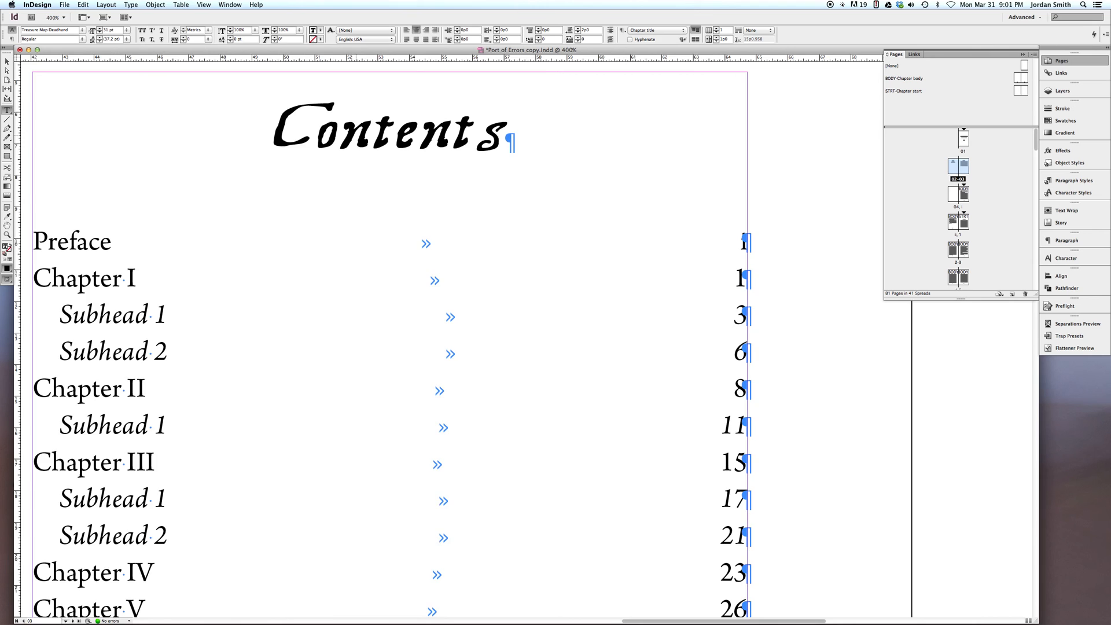
Delete the Preface chapter, including its heading and body text, from the pages following the contents page
{"action": "key", "text": "super+0"}
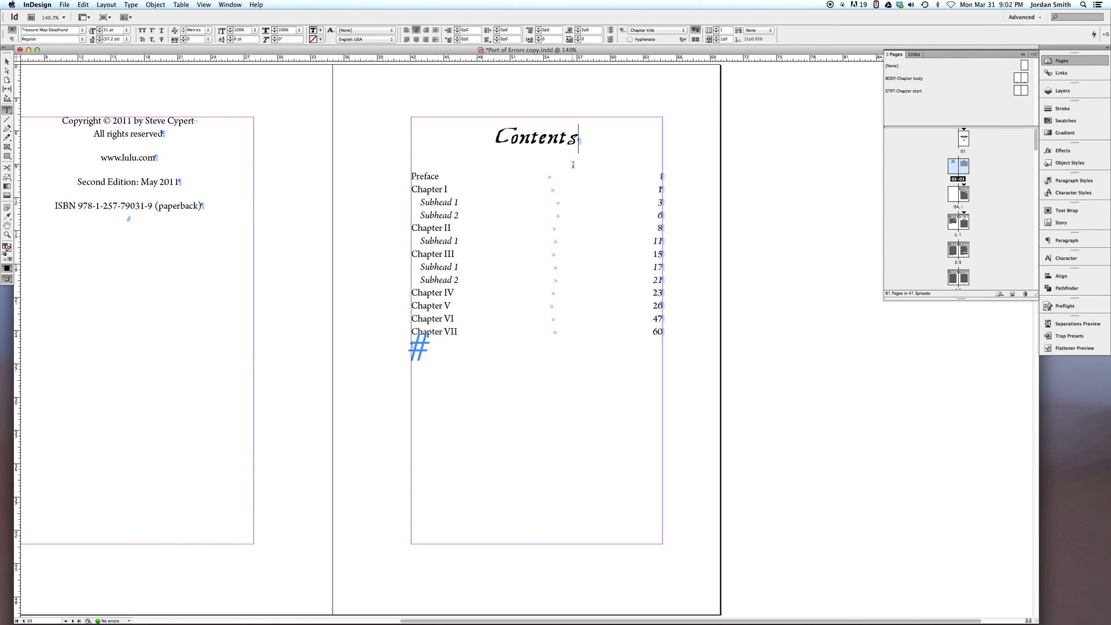
{"action": "scroll", "coordinate": [603, 432], "scroll_direction": "down", "scroll_amount": 15}
{"action": "scroll", "coordinate": [585, 330], "scroll_direction": "up", "scroll_amount": 6}
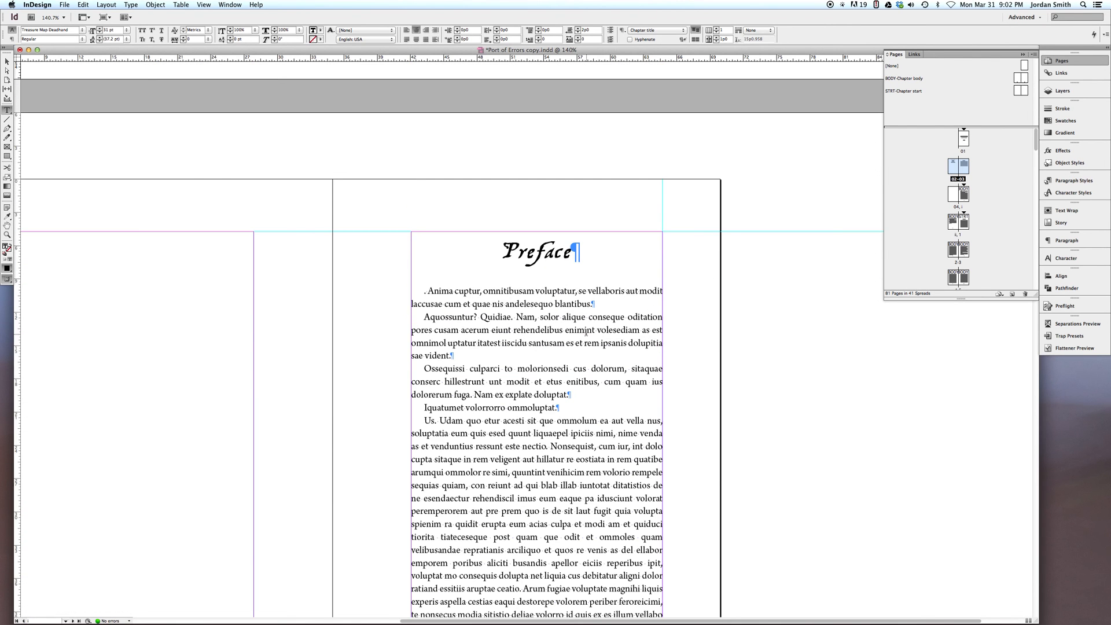
{"action": "scroll", "coordinate": [486, 245], "scroll_direction": "up", "scroll_amount": 10}
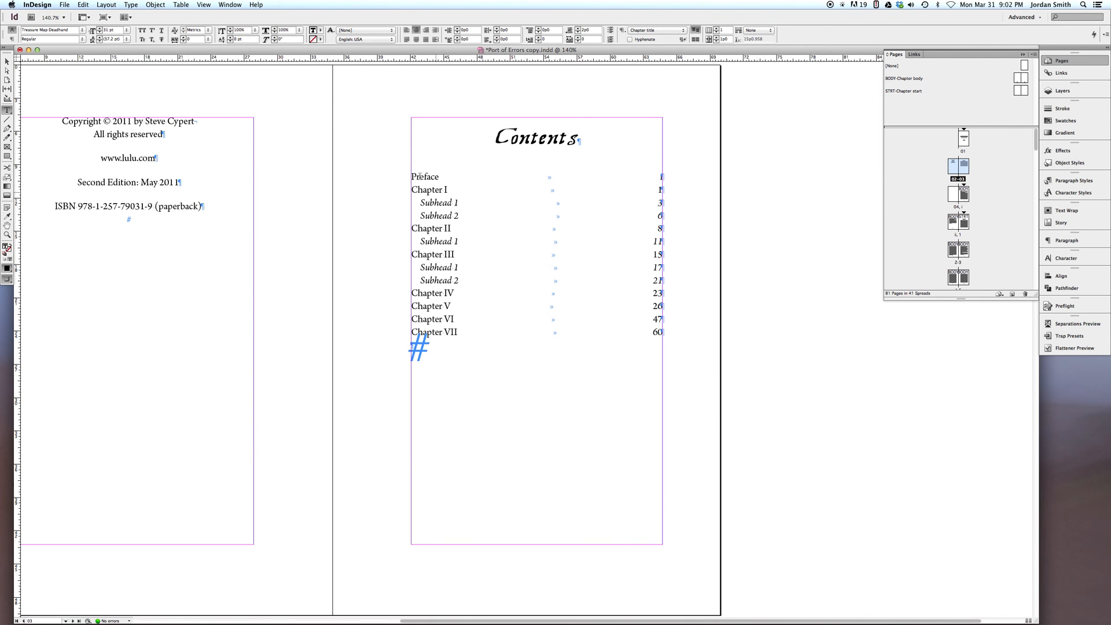
{"action": "left_click_drag", "start_coordinate": [412, 176], "coordinate": [667, 177]}
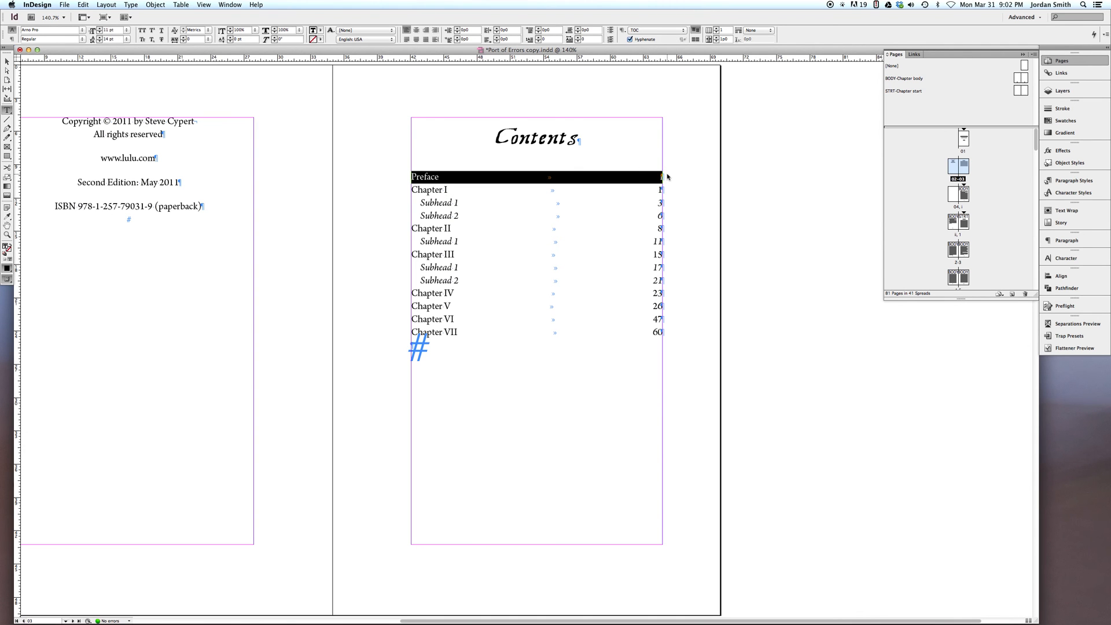
{"action": "key", "text": "super+2"}
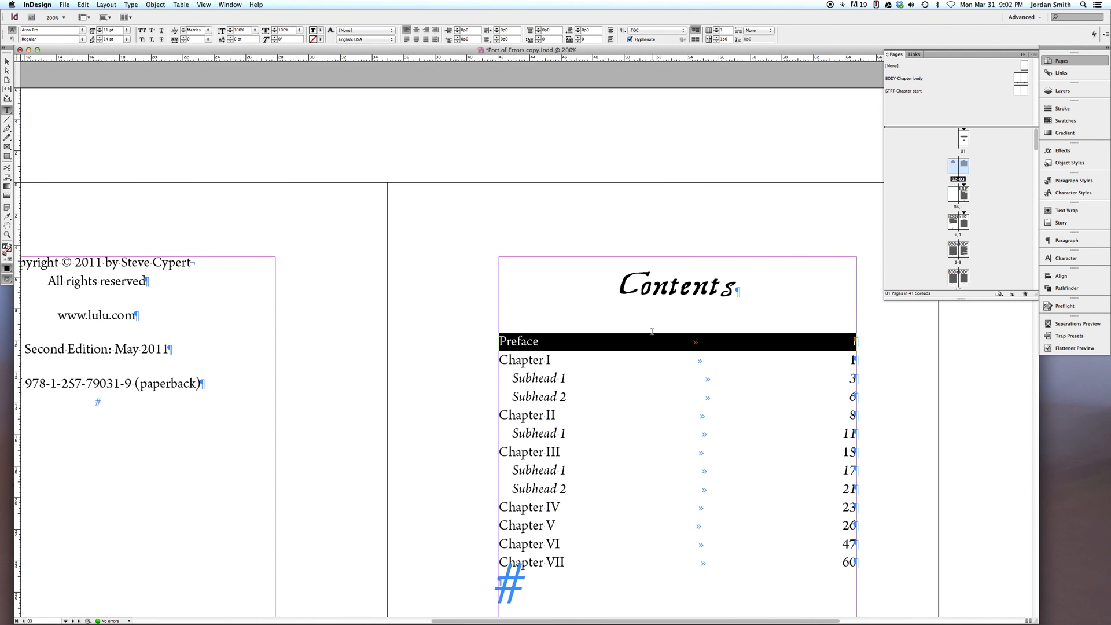
{"action": "scroll", "coordinate": [653, 332], "scroll_direction": "down", "scroll_amount": 15}
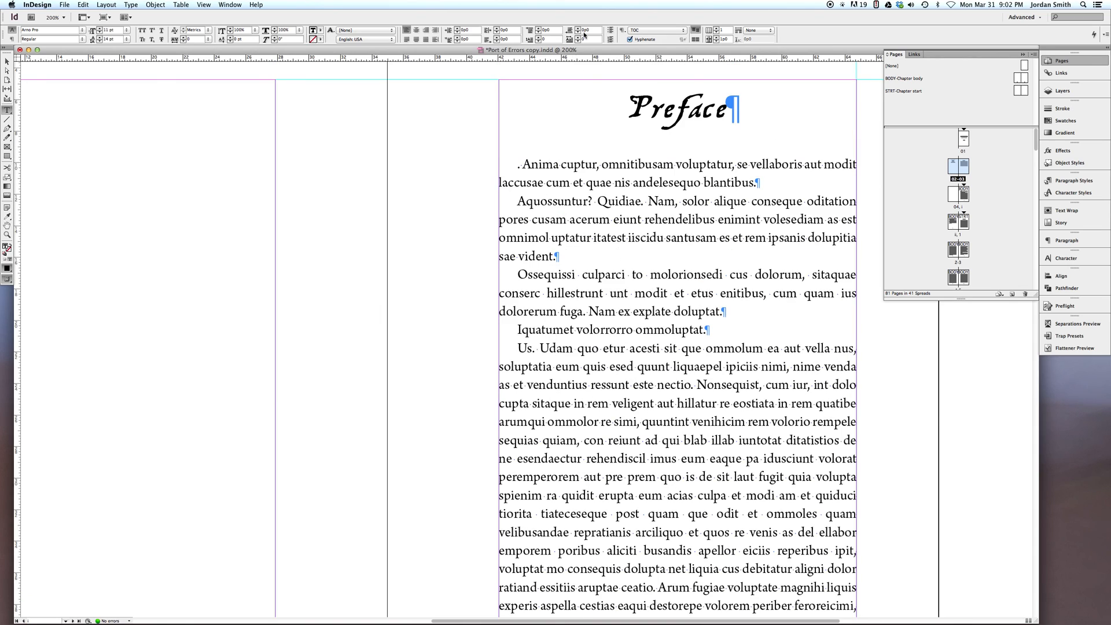
{"action": "left_click_drag", "start_coordinate": [603, 97], "coordinate": [680, 275]}
{"action": "left_click_drag", "start_coordinate": [455, 618], "coordinate": [218, 587]}
{"action": "key", "text": "BackSpace"}
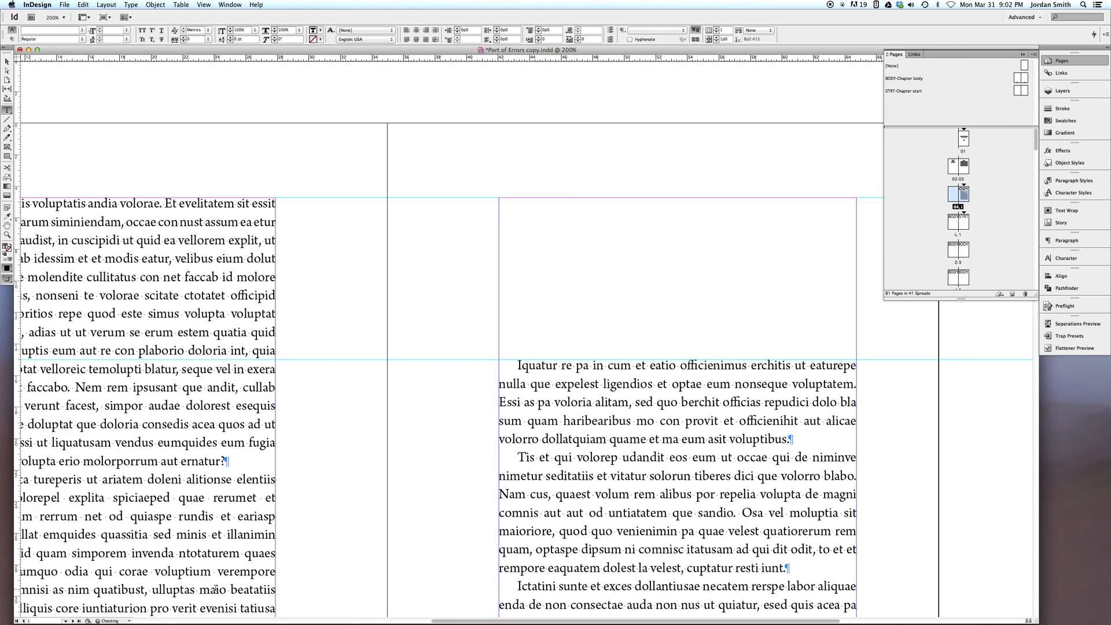
Update the existing table of contents to reflect the current chapters and page numbers
{"action": "scroll", "coordinate": [461, 245], "scroll_direction": "up", "scroll_amount": 15}
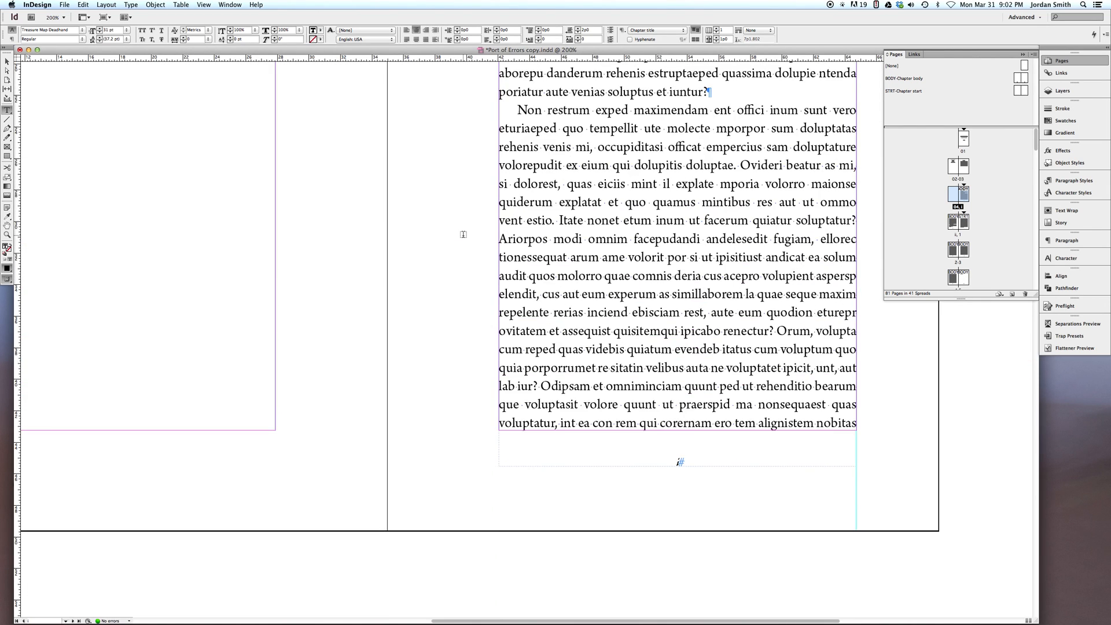
{"action": "scroll", "coordinate": [463, 234], "scroll_direction": "up", "scroll_amount": 15}
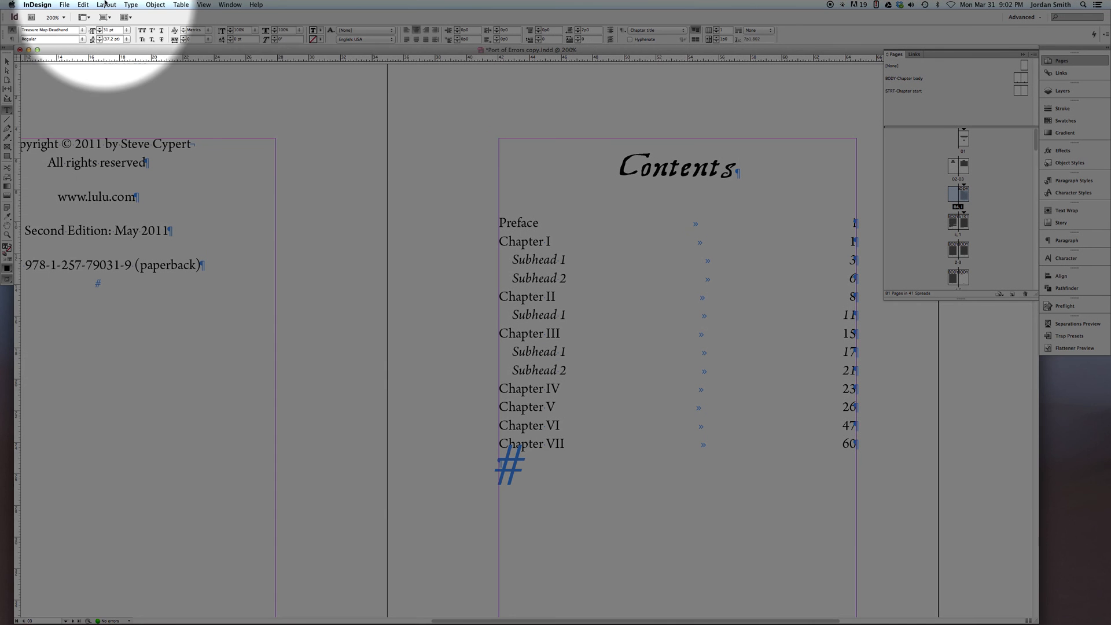
{"action": "left_click", "coordinate": [106, 5]}
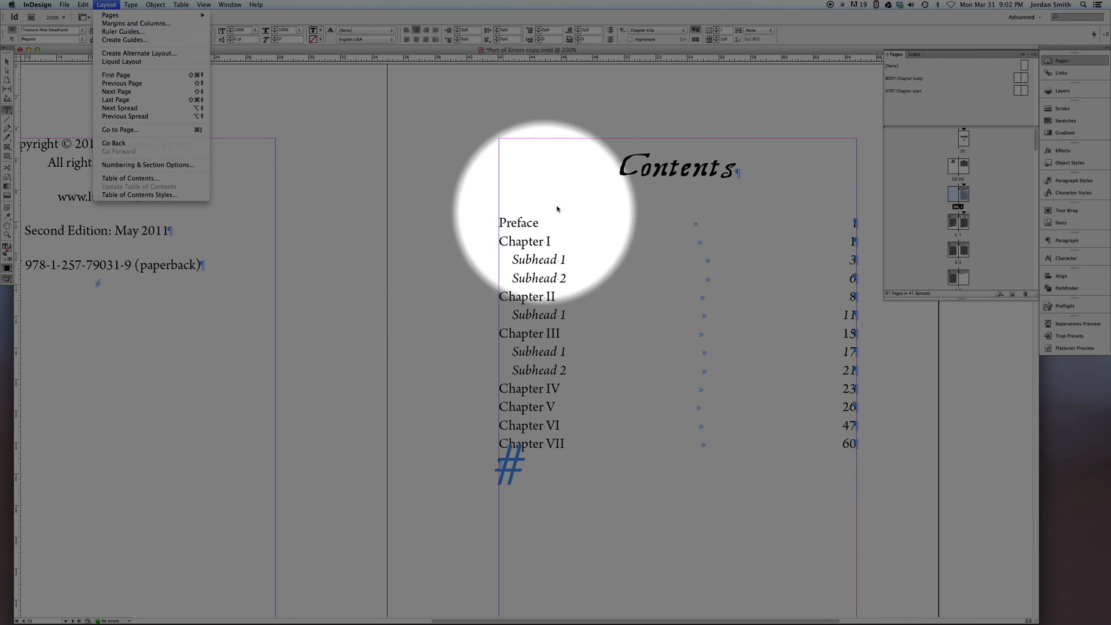
{"action": "left_click", "coordinate": [647, 170]}
{"action": "left_click", "coordinate": [516, 242]}
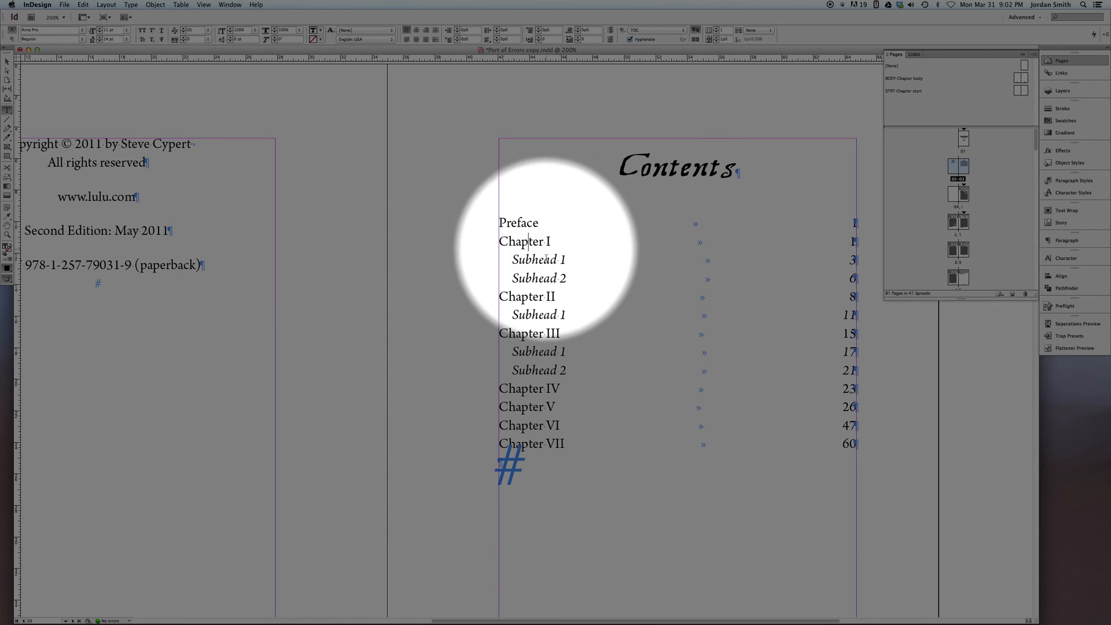
{"action": "left_click", "coordinate": [107, 5]}
{"action": "left_click", "coordinate": [130, 186]}
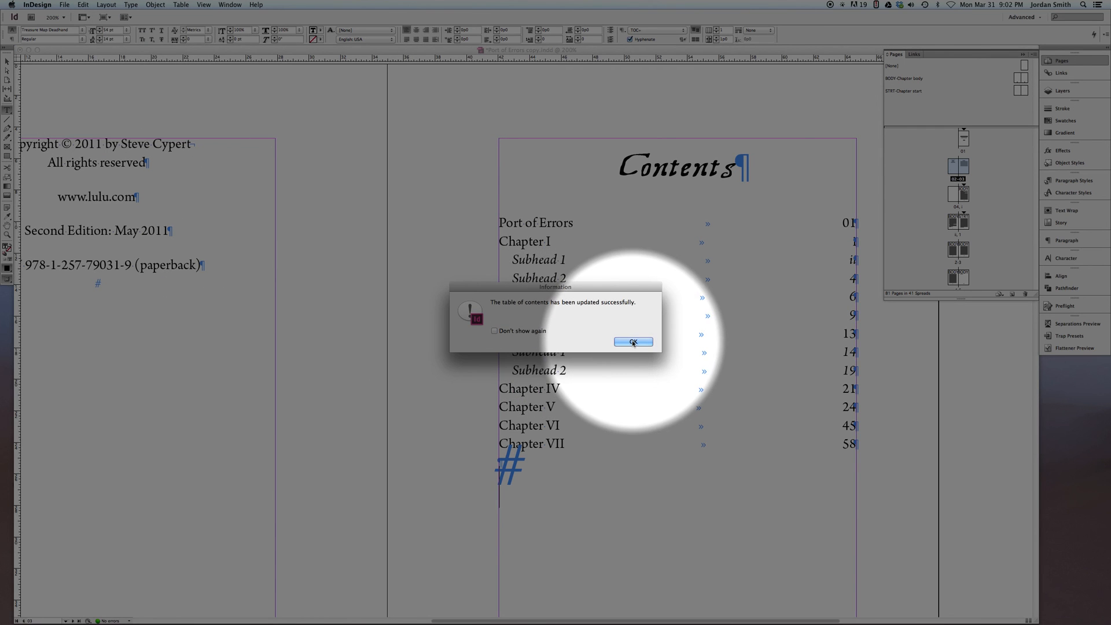
{"action": "left_click", "coordinate": [634, 342]}
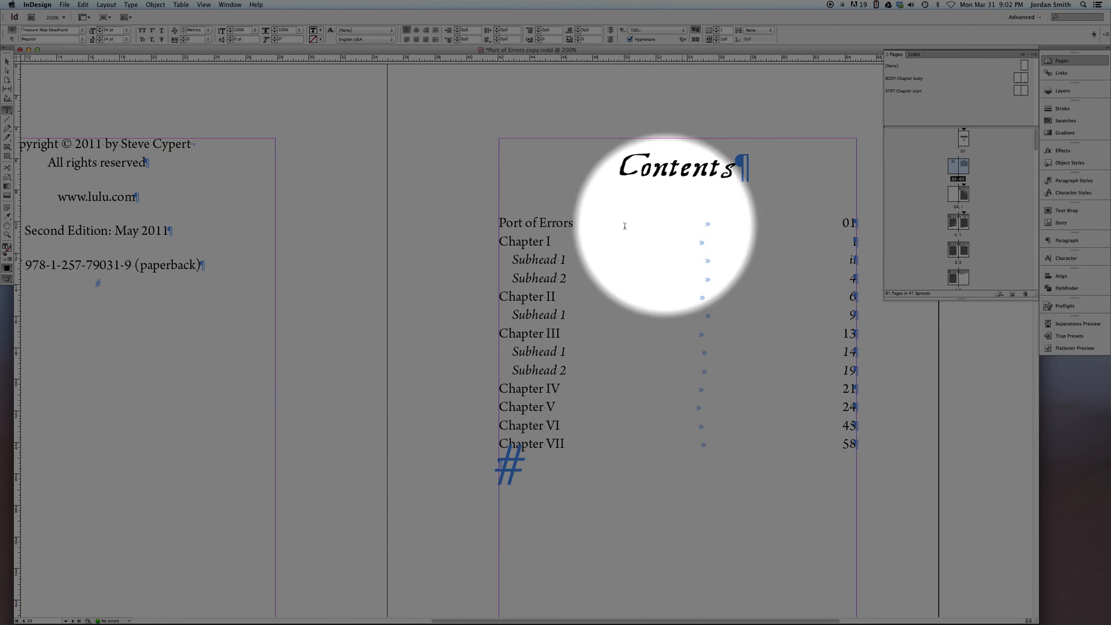